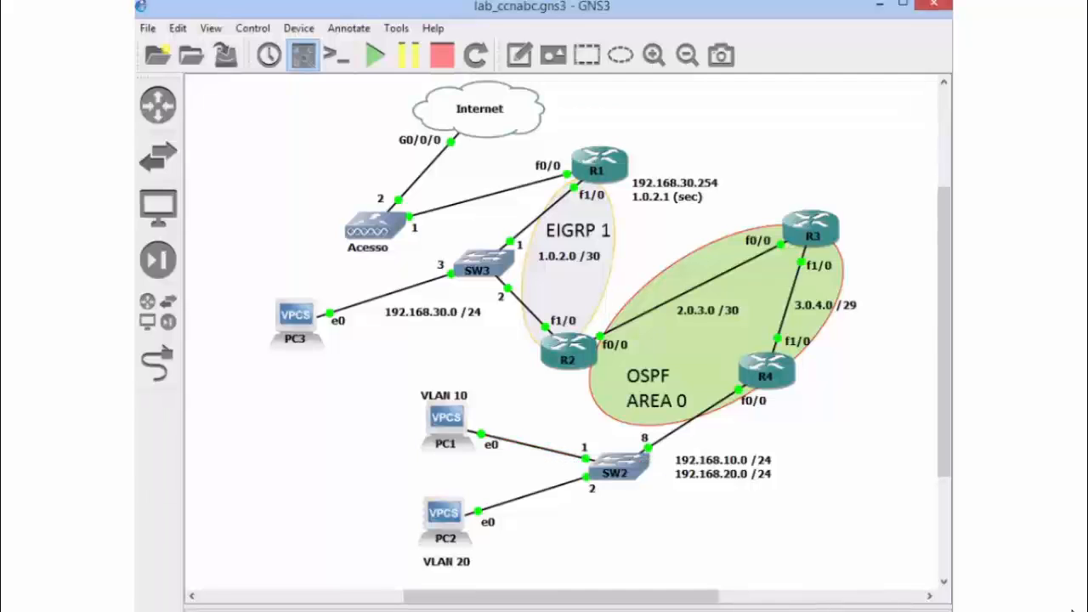
In PC1's console, trace the route to 8.8.8.8, stop the trace, and return to the network topology
{"action": "key", "text": "alt+Tab"}
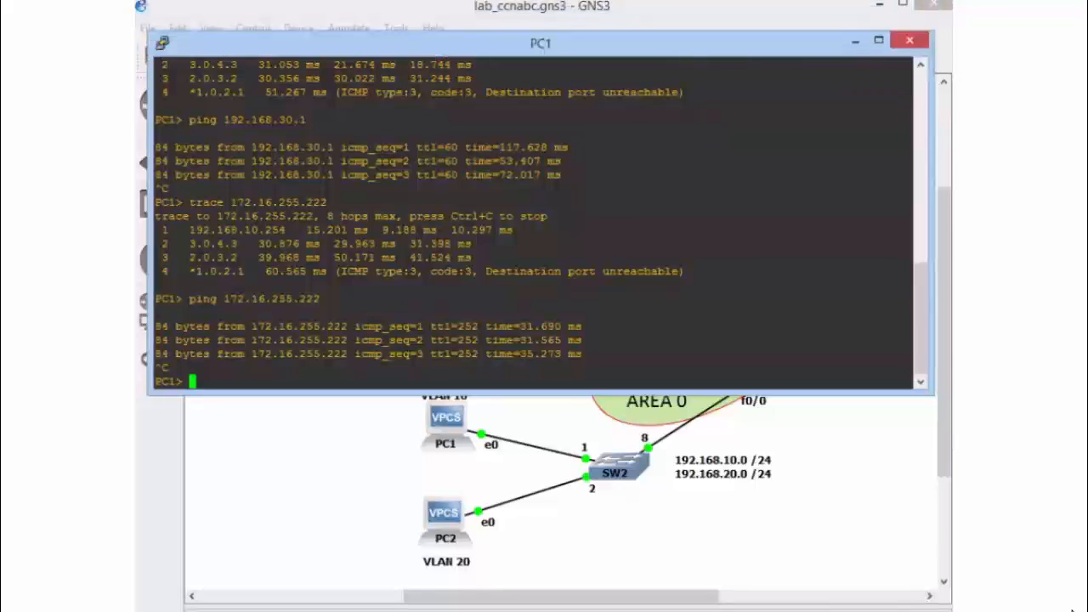
{"action": "type", "text": "trace 8.8.8."}
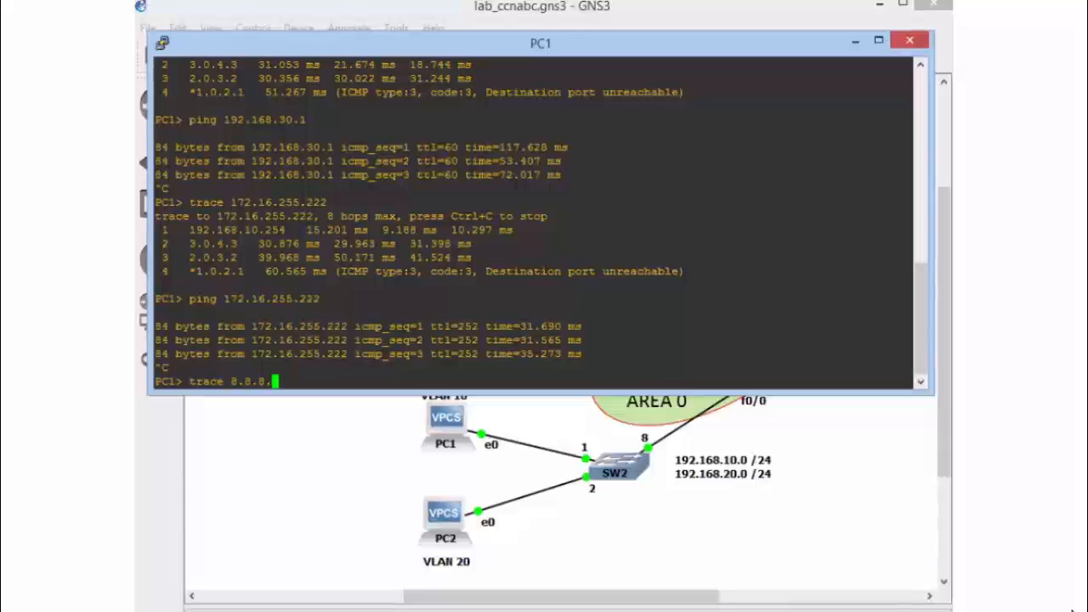
{"action": "type", "text": "8"}
{"action": "key", "text": "Return"}
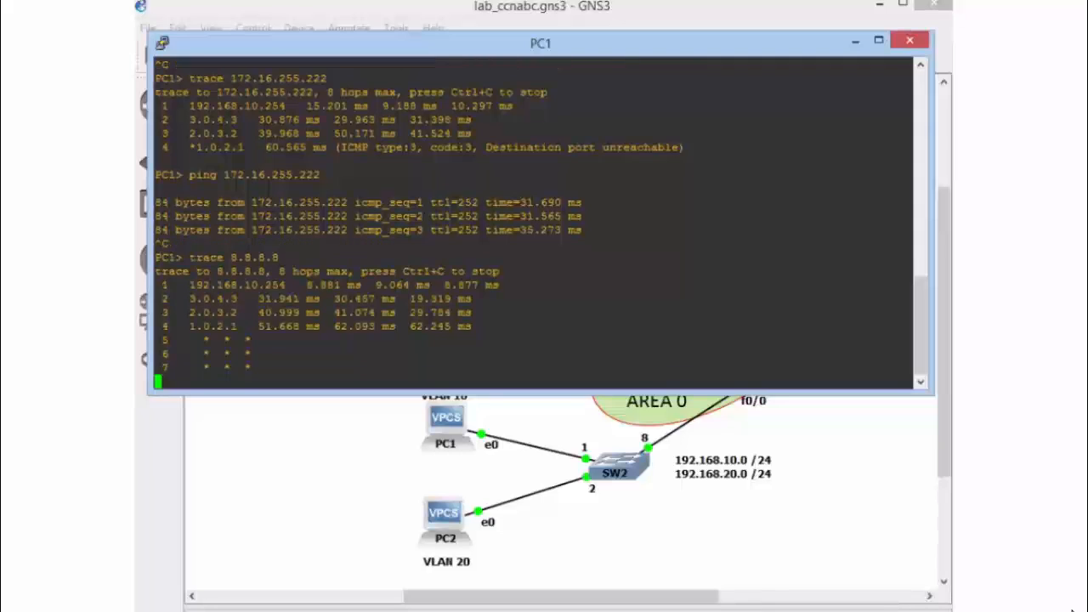
{"action": "key", "text": "ctrl+c"}
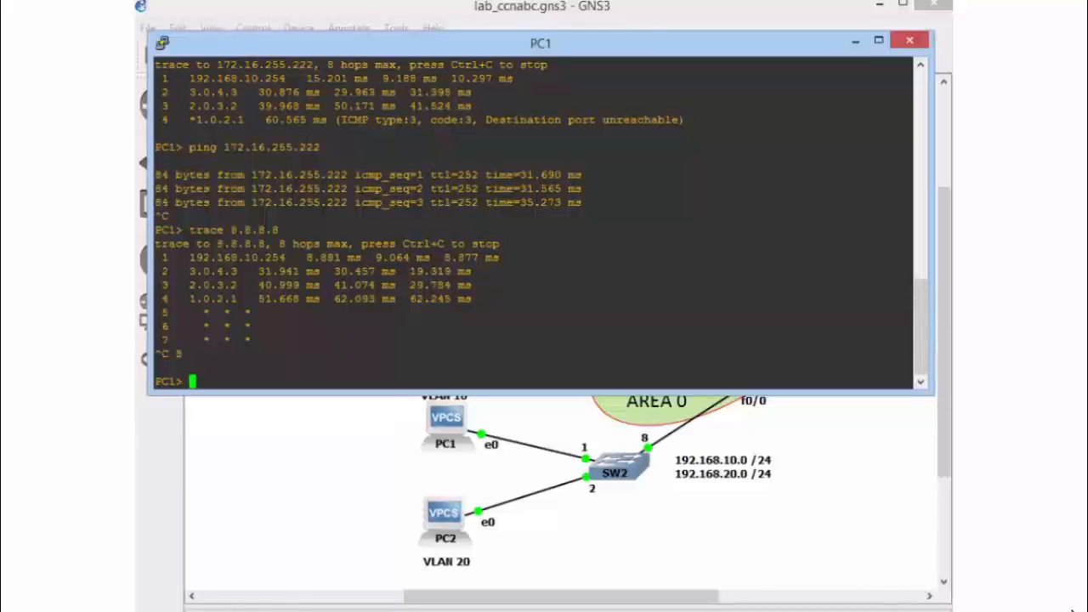
{"action": "left_click", "coordinate": [856, 40]}
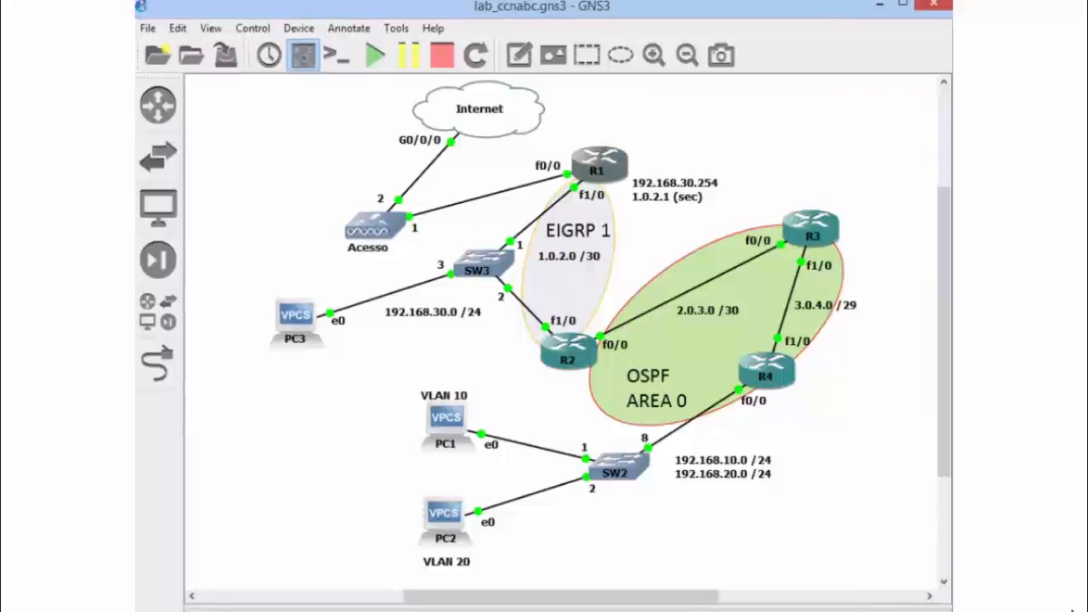
{"action": "mouse_move", "coordinate": [605, 170]}
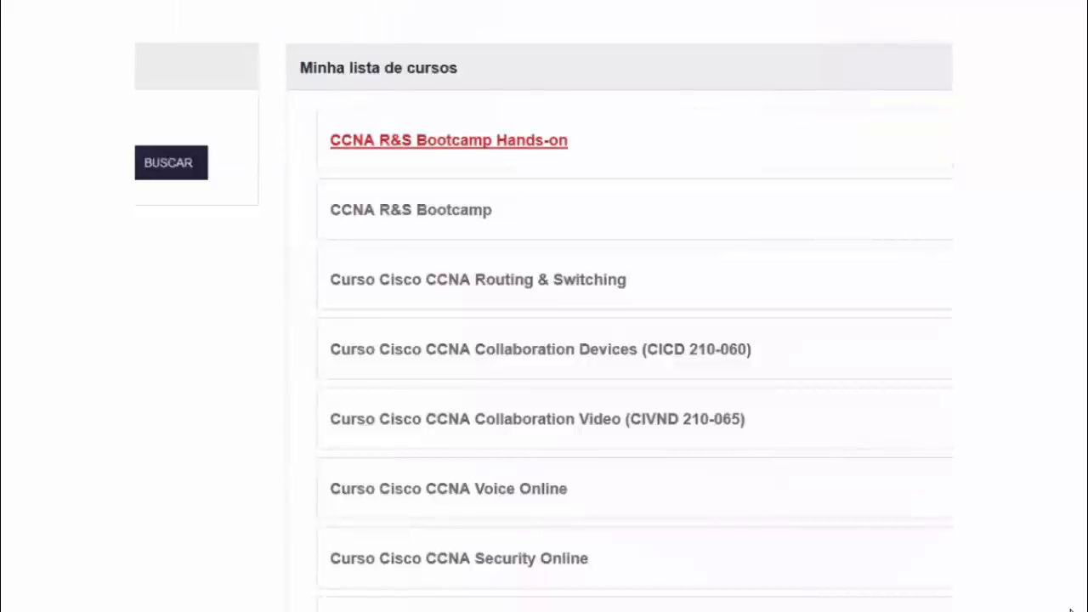
In the course website in the browser, open CCNA R&S Bootcamp Hands-on and view the lab files in its Laboratório section
{"action": "left_click", "coordinate": [449, 140]}
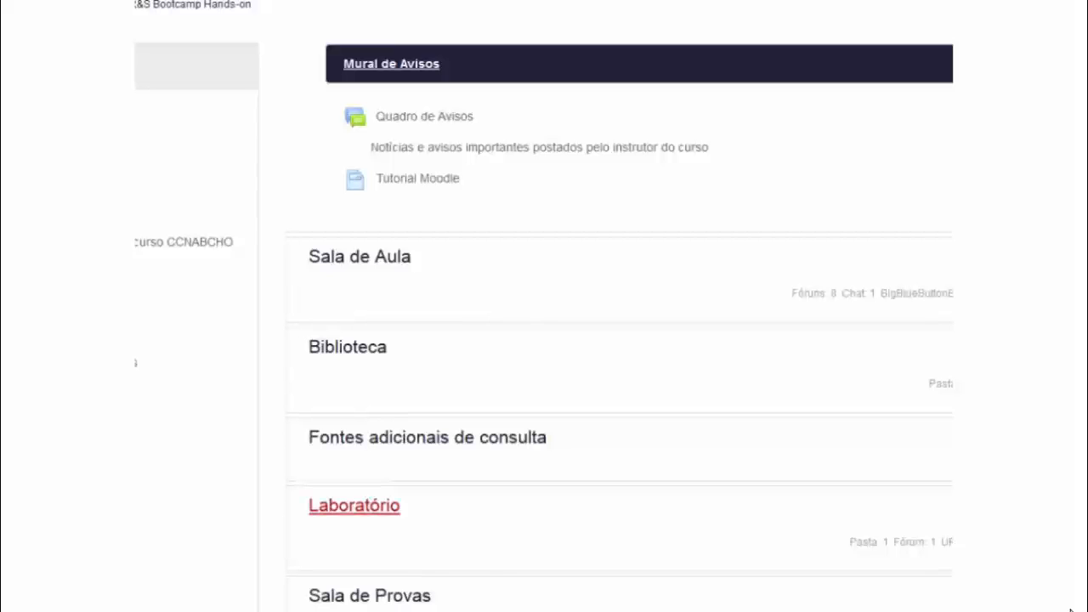
{"action": "left_click", "coordinate": [354, 505]}
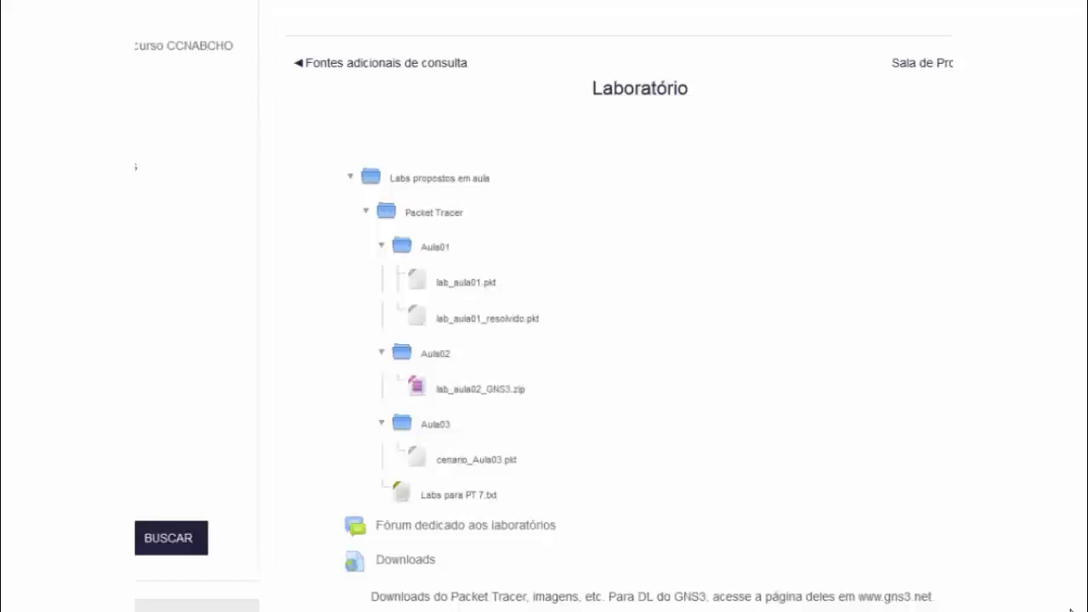
{"action": "left_click_drag", "start_coordinate": [690, 88], "coordinate": [592, 89]}
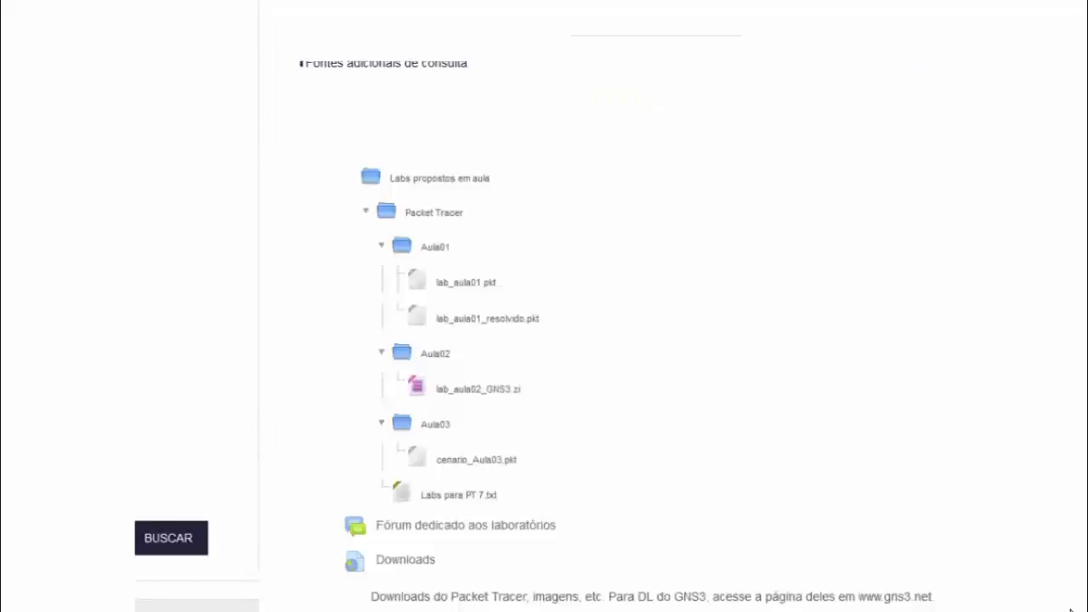
{"action": "scroll", "coordinate": [1072, 609], "scroll_direction": "down", "scroll_amount": 1}
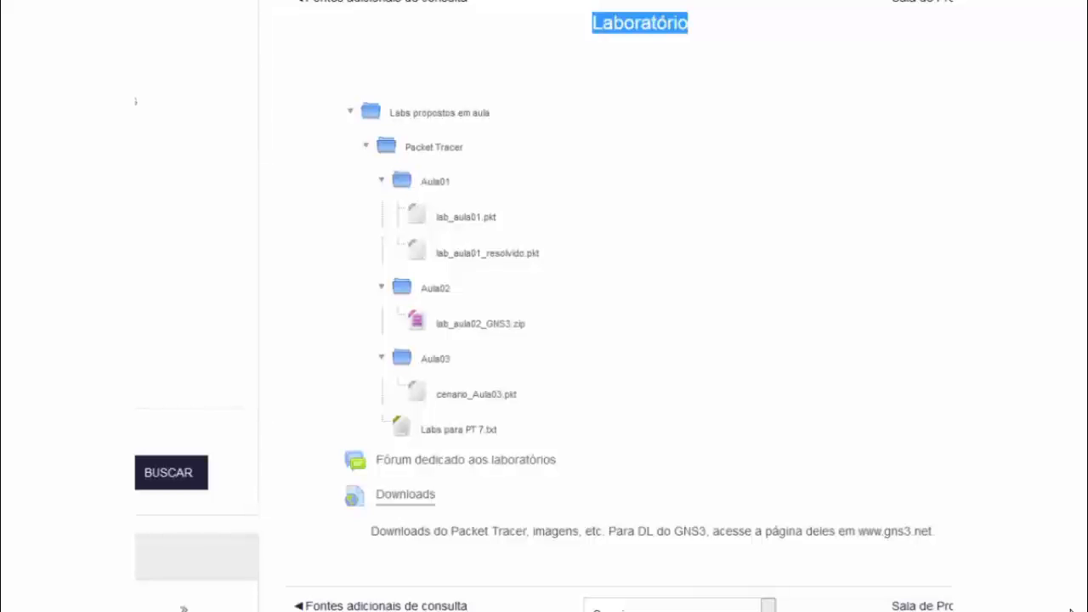
Open the lab Downloads share, view the installers in the Packet_Tracer folder, and close the share window
{"action": "left_click", "coordinate": [405, 495]}
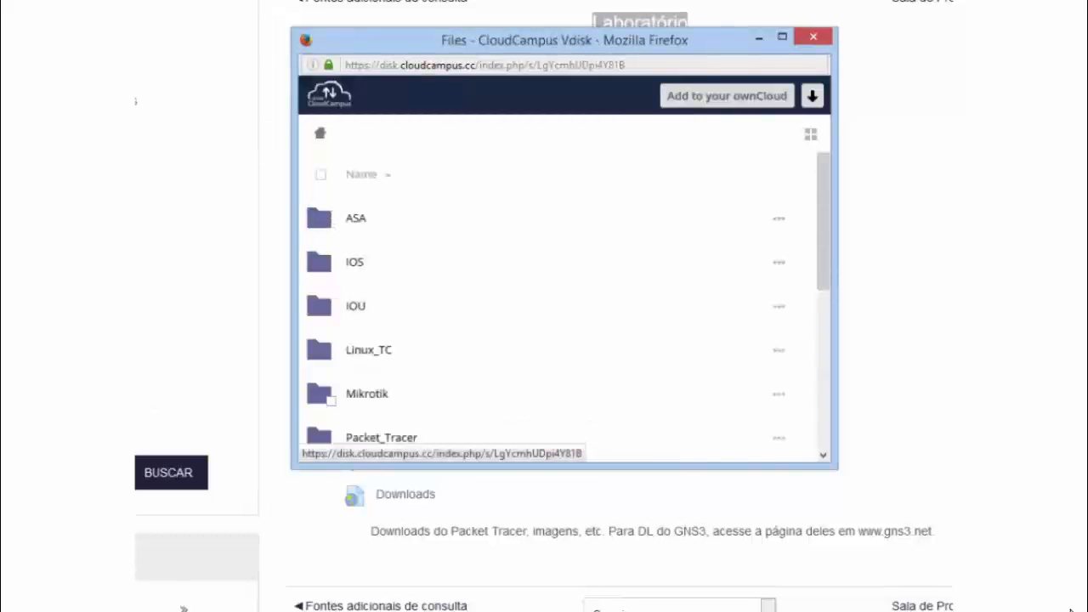
{"action": "scroll", "coordinate": [332, 300], "scroll_direction": "down", "scroll_amount": 3}
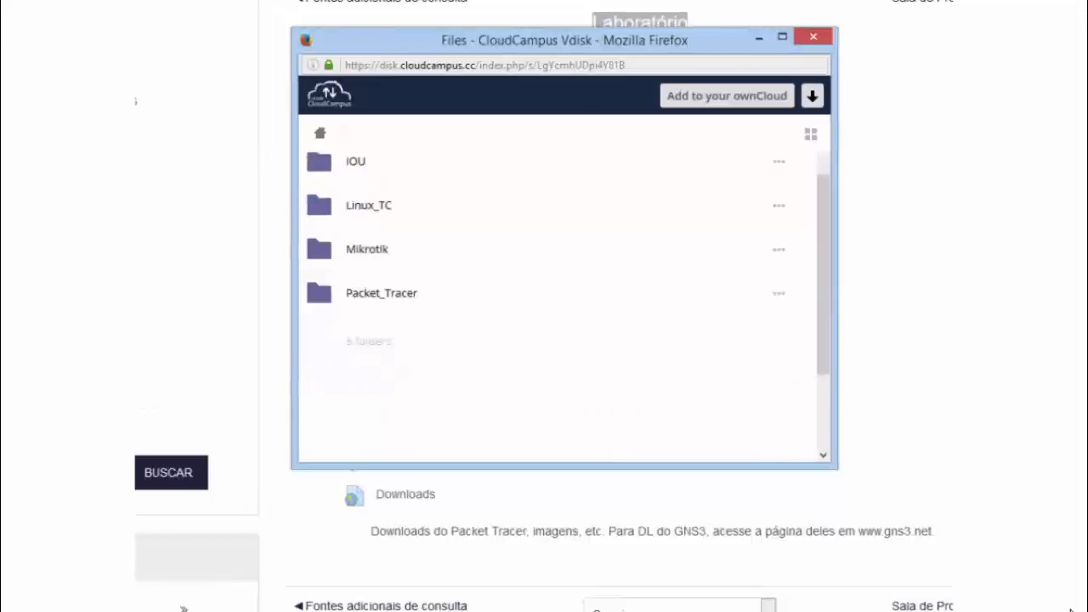
{"action": "left_click", "coordinate": [332, 299]}
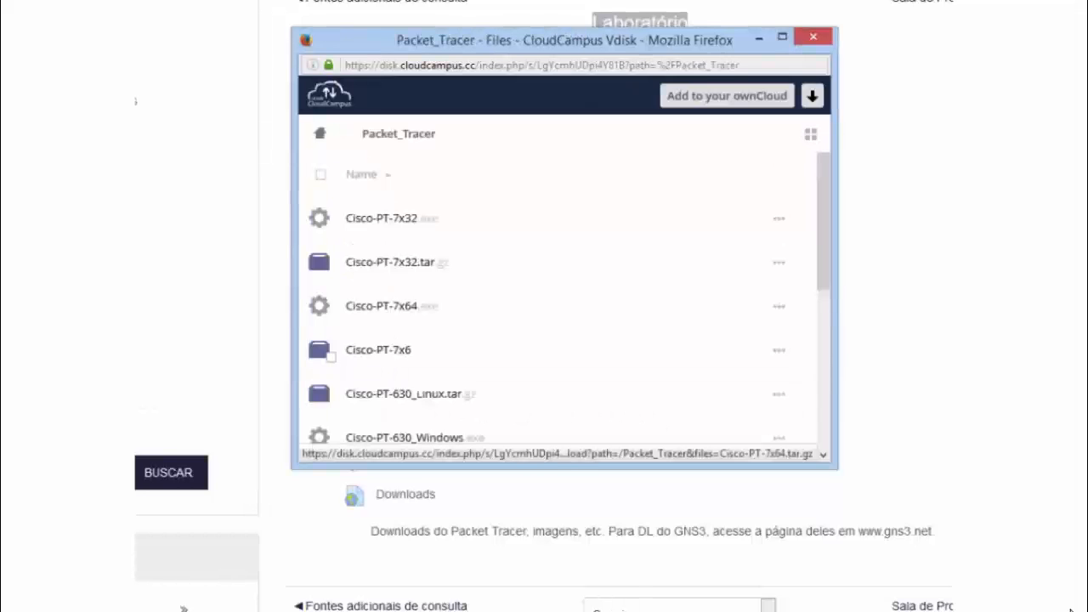
{"action": "left_click_drag", "start_coordinate": [823, 211], "coordinate": [823, 222]}
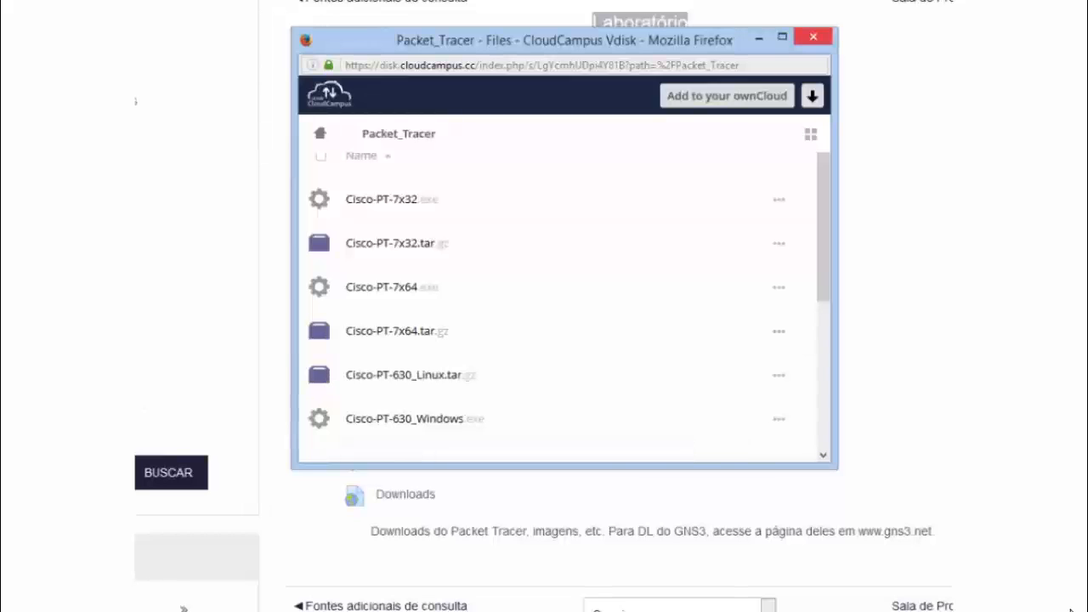
{"action": "left_click", "coordinate": [814, 37]}
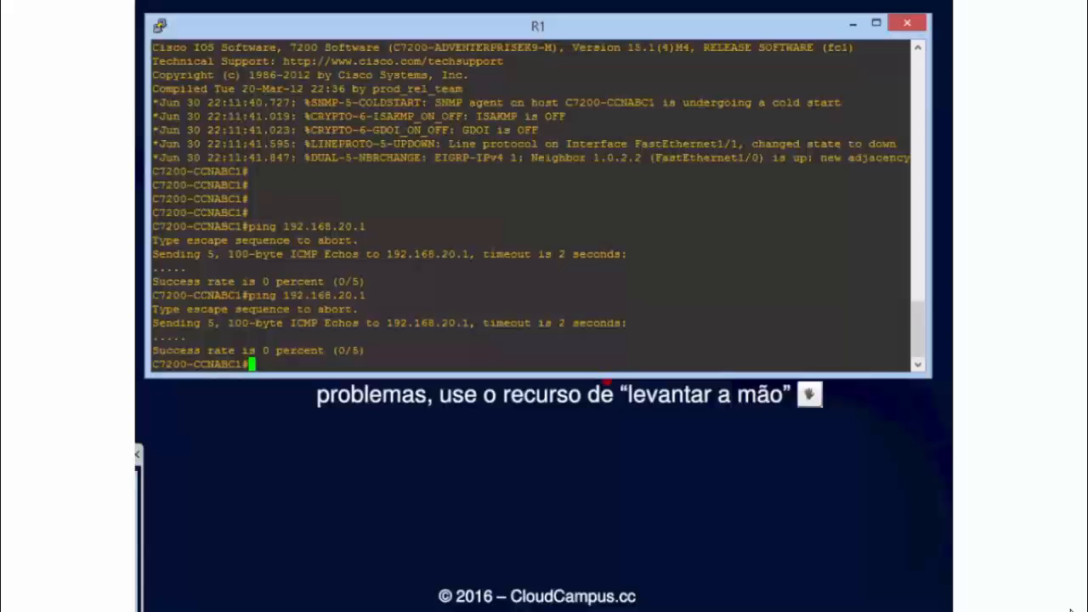
In R1's console, enter global configuration mode and set interface f0/0 as the NAT outside interface
{"action": "type", "text": "conf t"}
{"action": "key", "text": "Return"}
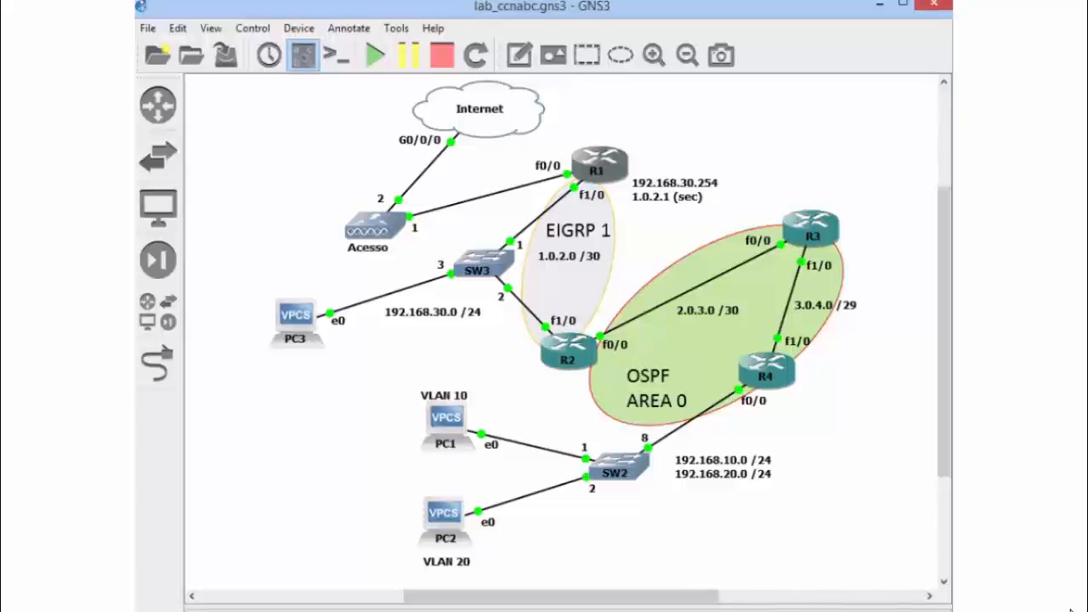
{"action": "key", "text": "alt+Tab"}
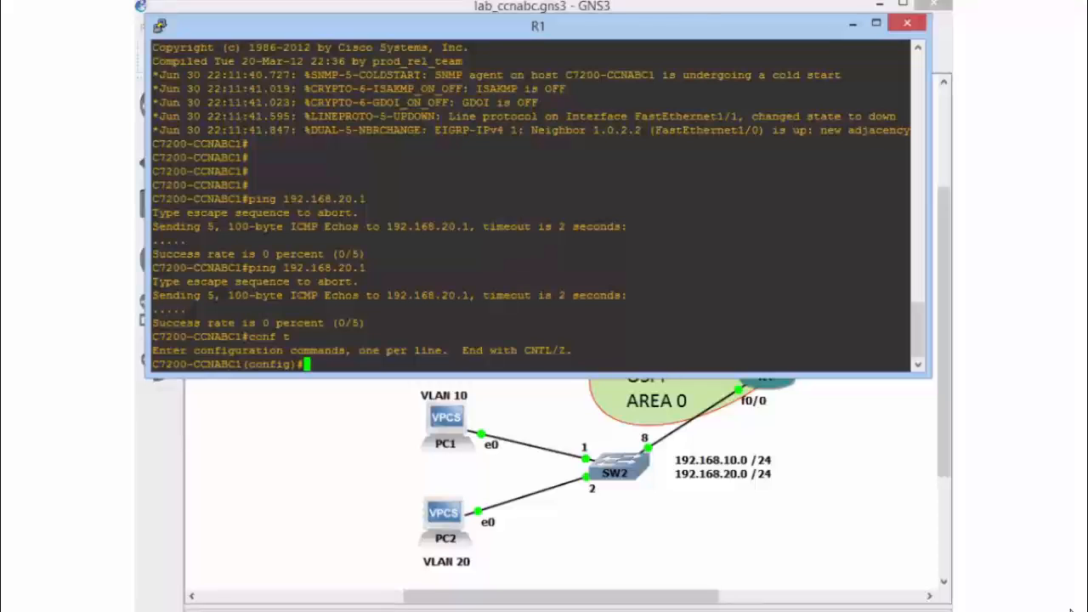
{"action": "type", "text": "int f0/0"}
{"action": "key", "text": "Return"}
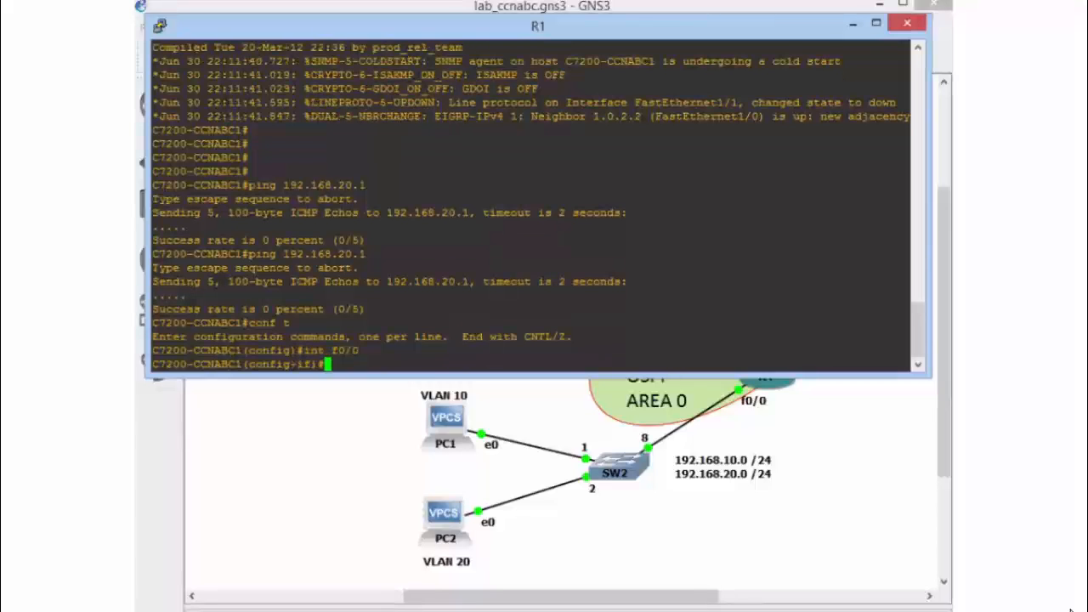
{"action": "type", "text": "ip nat "}
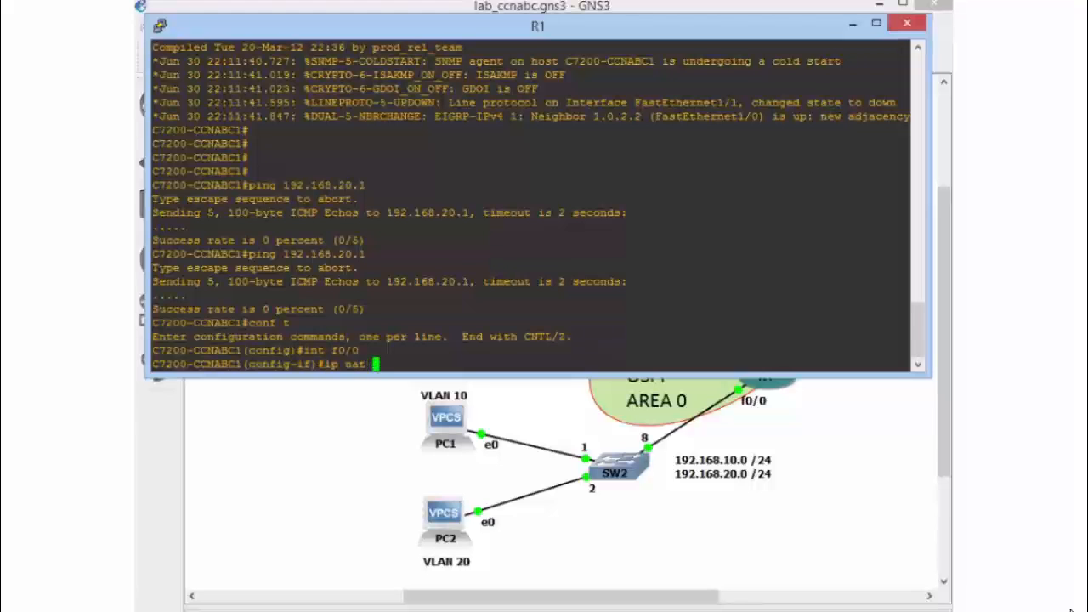
{"action": "type", "text": "out"}
{"action": "key", "text": "Return"}
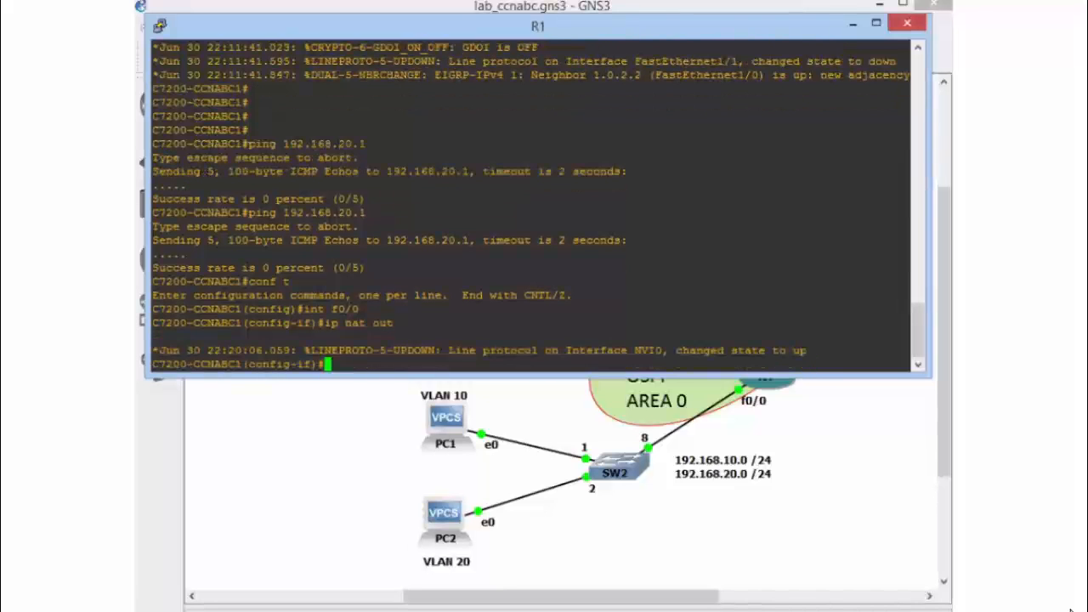
{"action": "key", "text": "Return"}
{"action": "key", "text": "Return"}
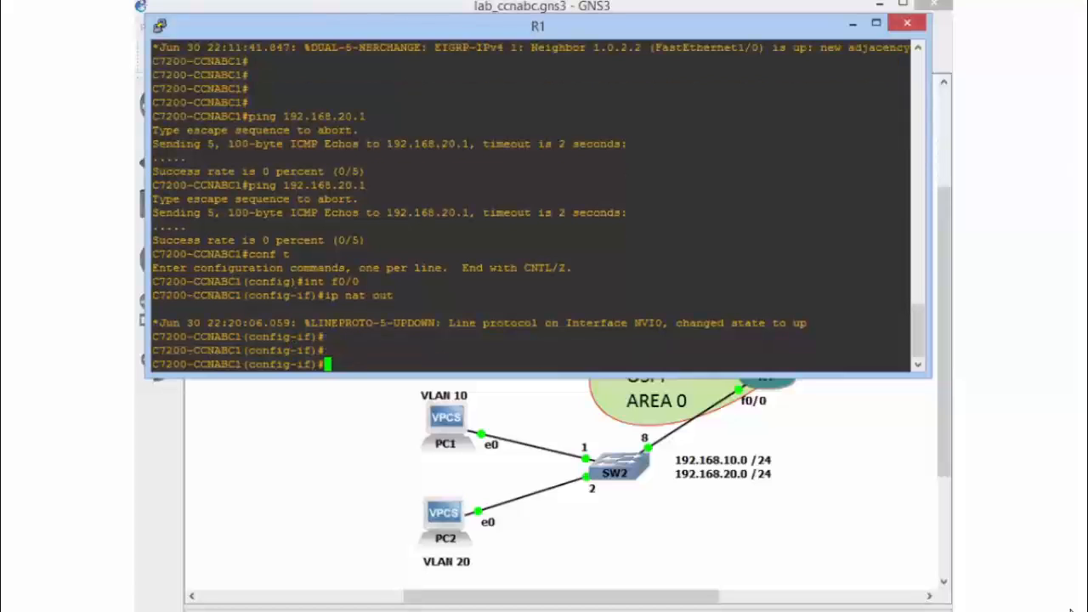
Set R1's interface f1/0 as the NAT inside interface
{"action": "type", "text": "int f1/0"}
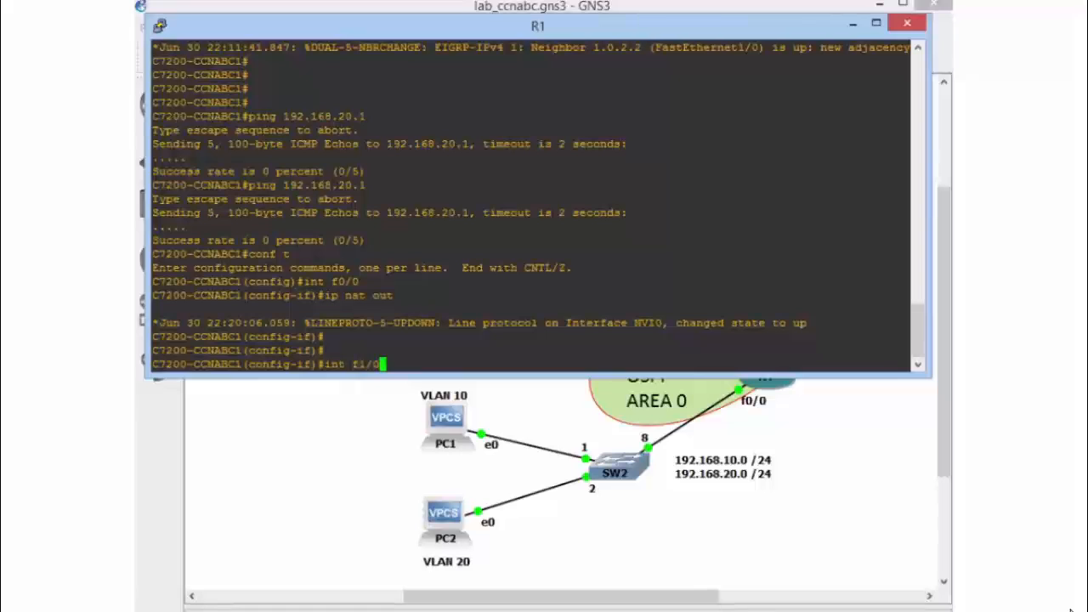
{"action": "key", "text": "Return"}
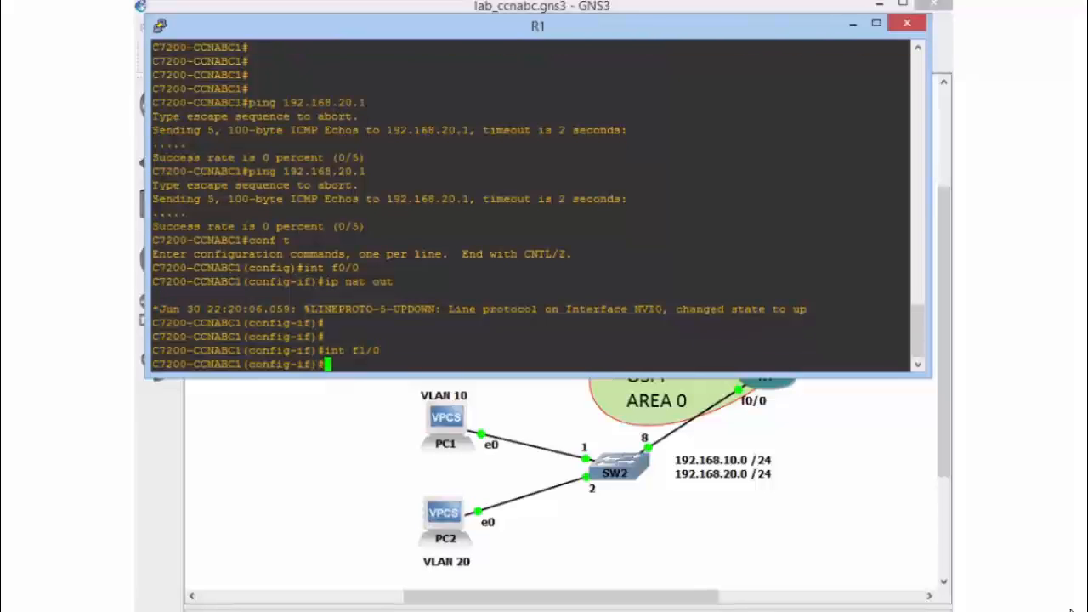
{"action": "type", "text": "ip nat in"}
{"action": "key", "text": "Return"}
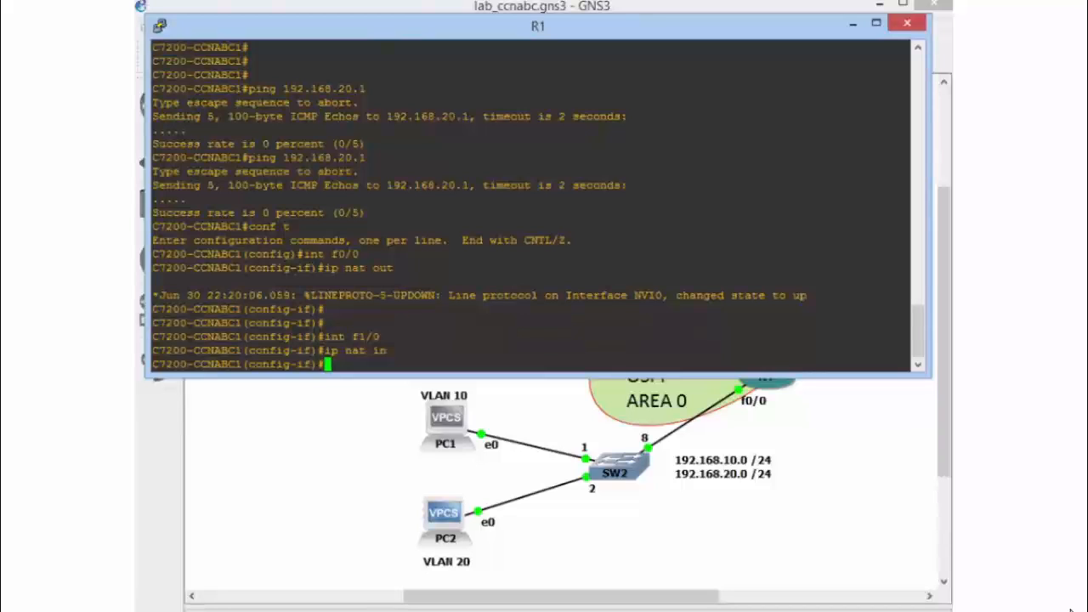
Create the NAT pool CCNABC on R1 from 172.16.255.223 to 172.16.255.223 with netmask 255.255.255.0
{"action": "type", "text": "ip nat pool "}
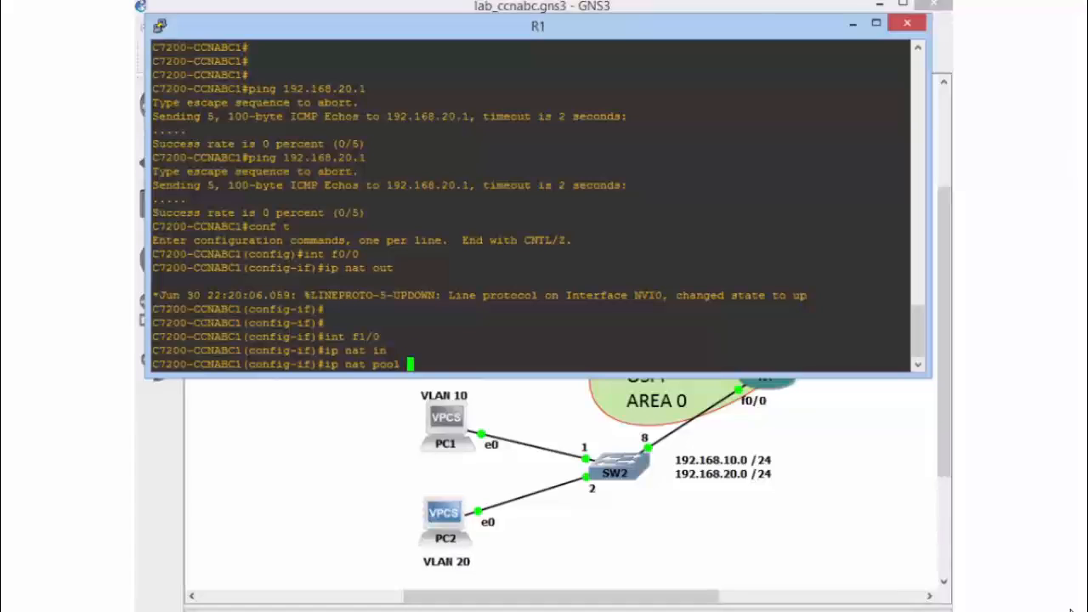
{"action": "type", "text": "CCNABC"}
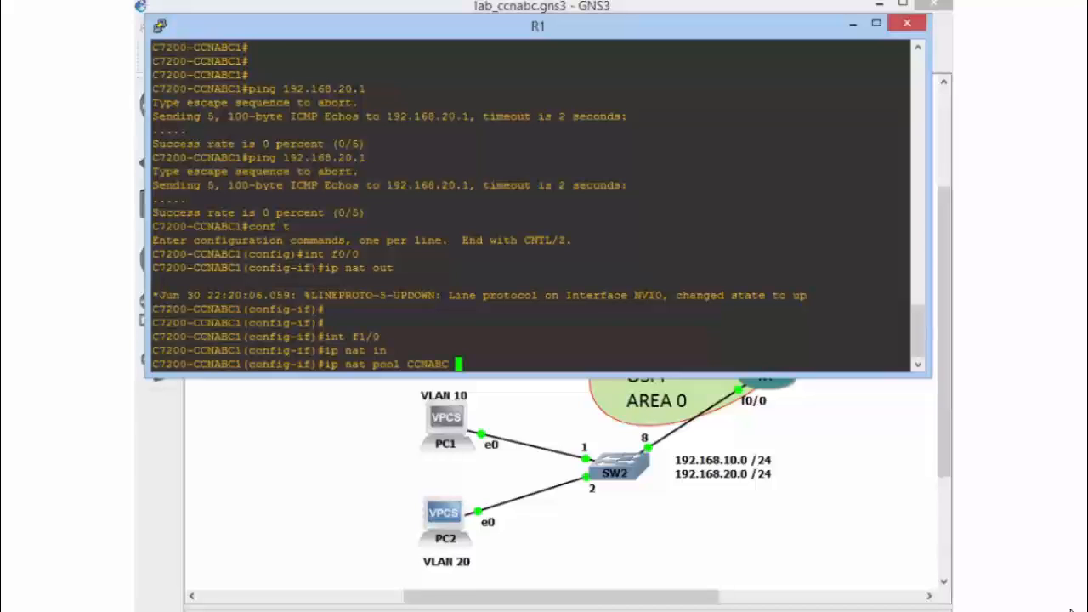
{"action": "type", "text": "172.16.255."}
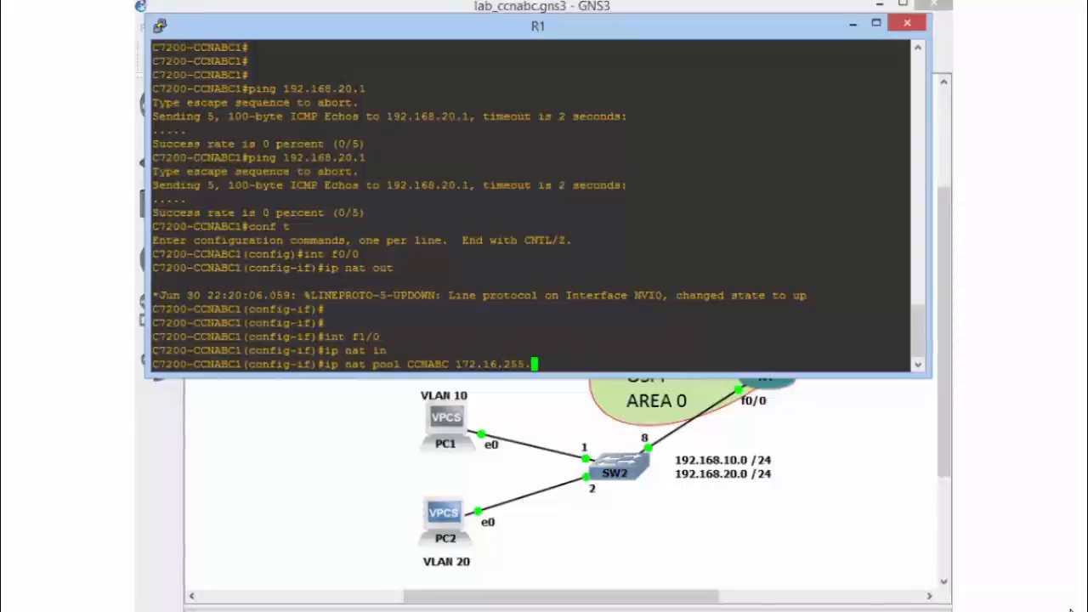
{"action": "type", "text": "223"}
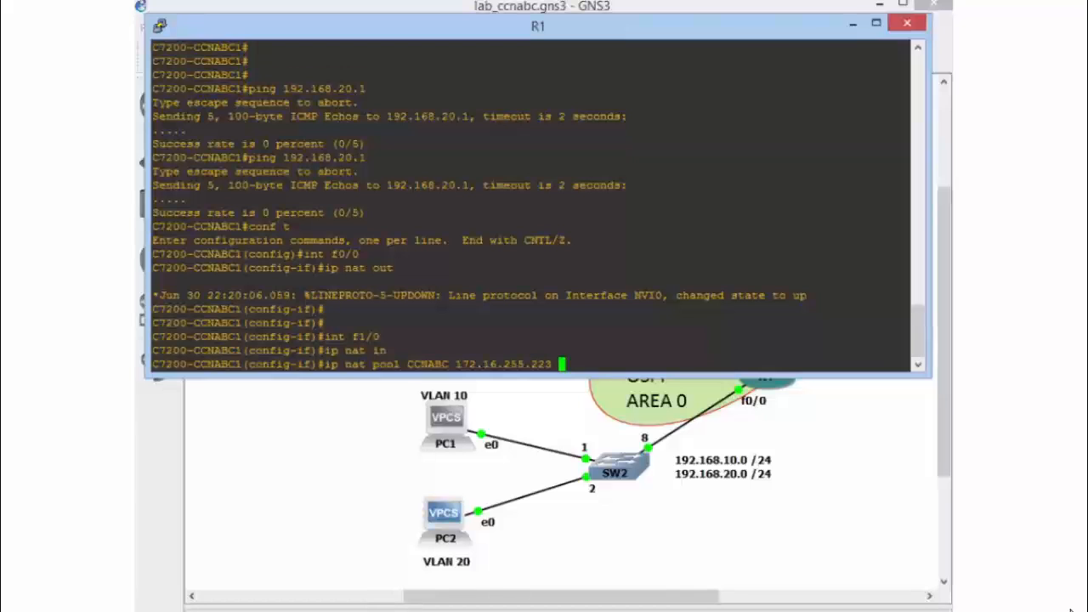
{"action": "type", "text": "172.16."}
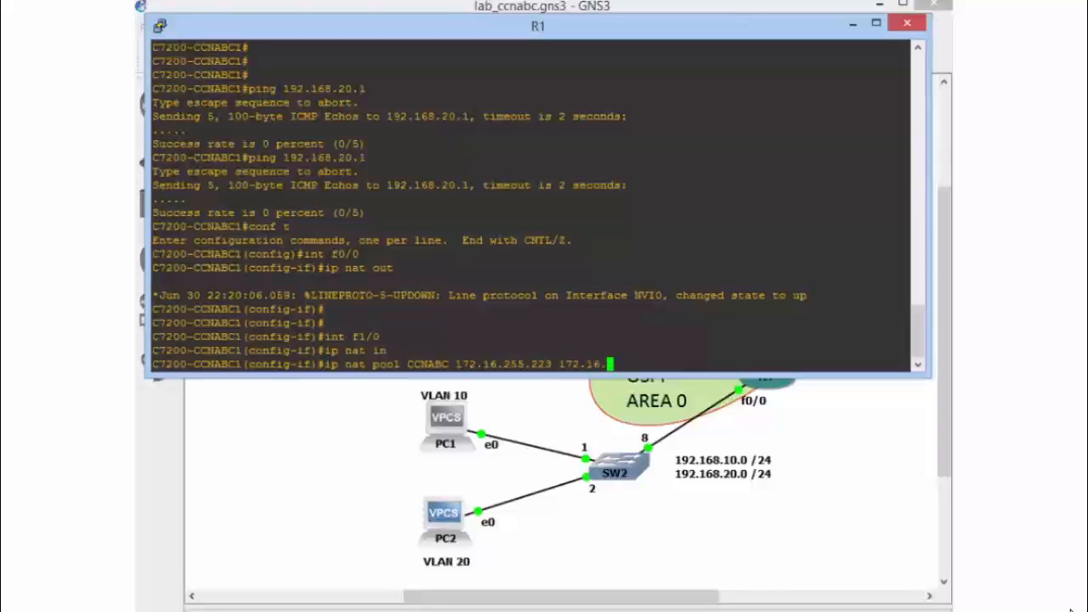
{"action": "type", "text": "255."}
{"action": "type", "text": "223"}
{"action": "type", "text": " net"}
{"action": "key", "text": "Tab"}
{"action": "key", "text": "Tab"}
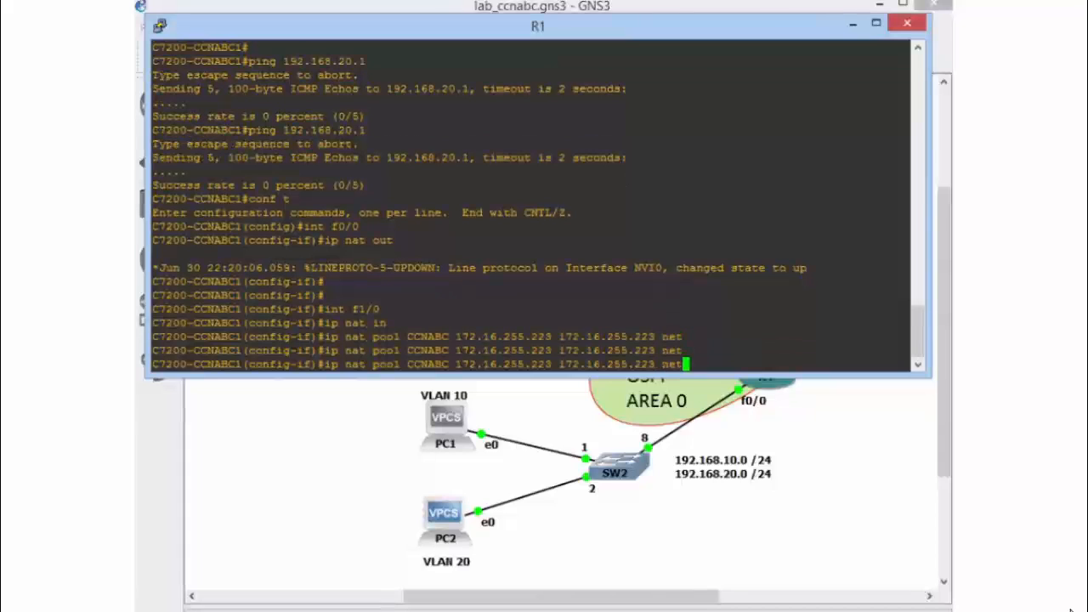
{"action": "key", "text": "BackSpace"}
{"action": "key", "text": "BackSpace"}
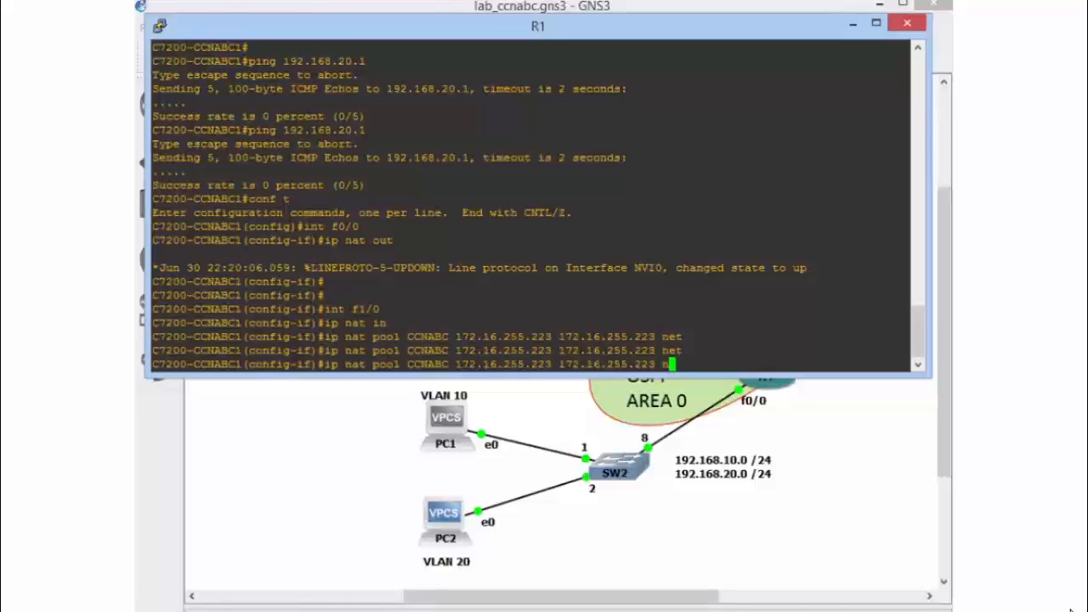
{"action": "type", "text": "etmask "}
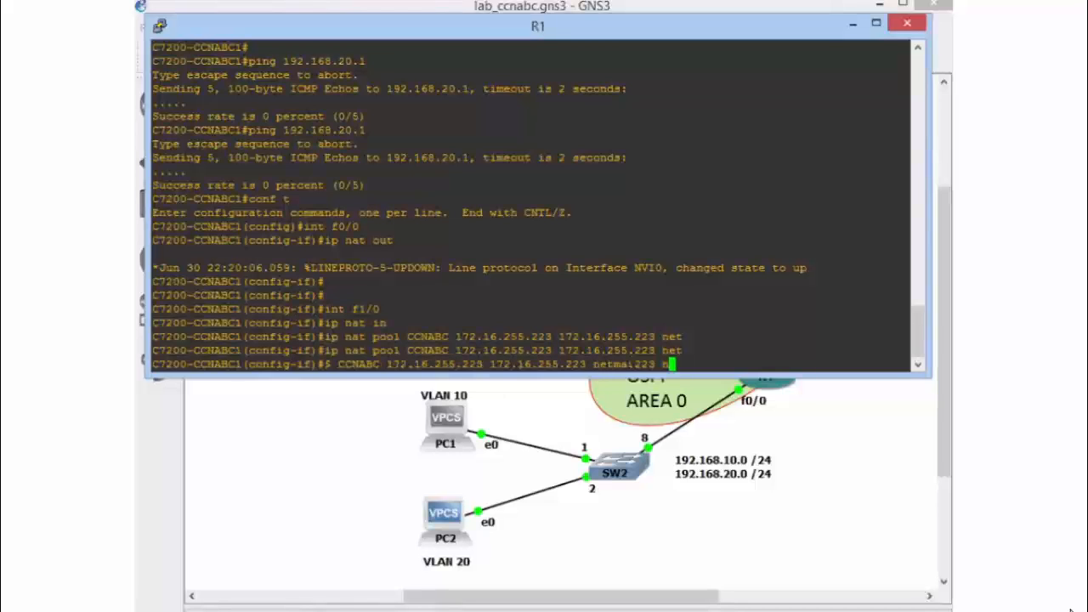
{"action": "type", "text": "255.255.255.0"}
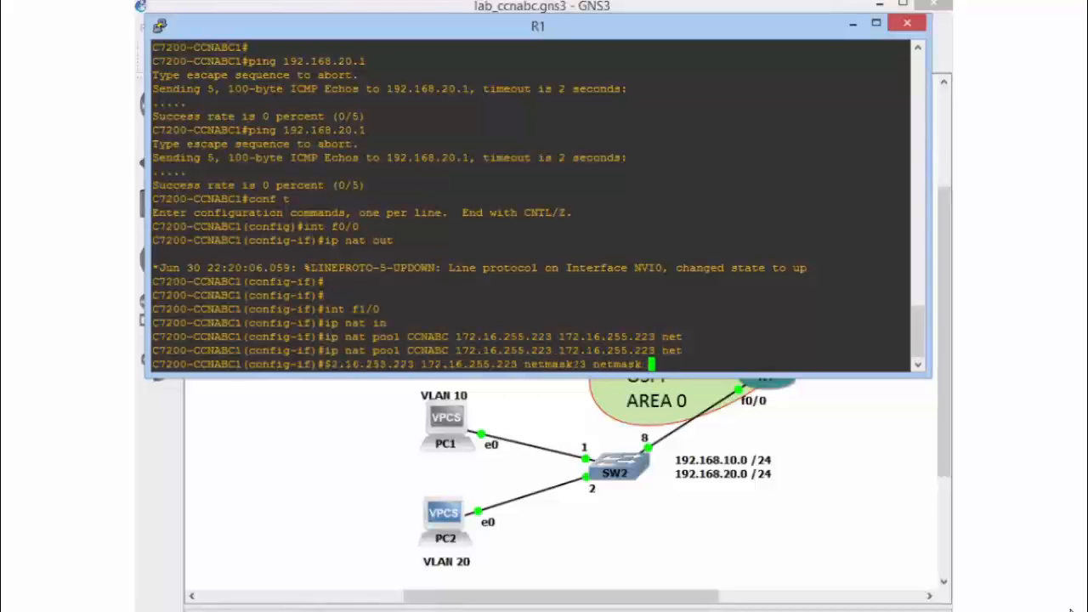
{"action": "key", "text": "Return"}
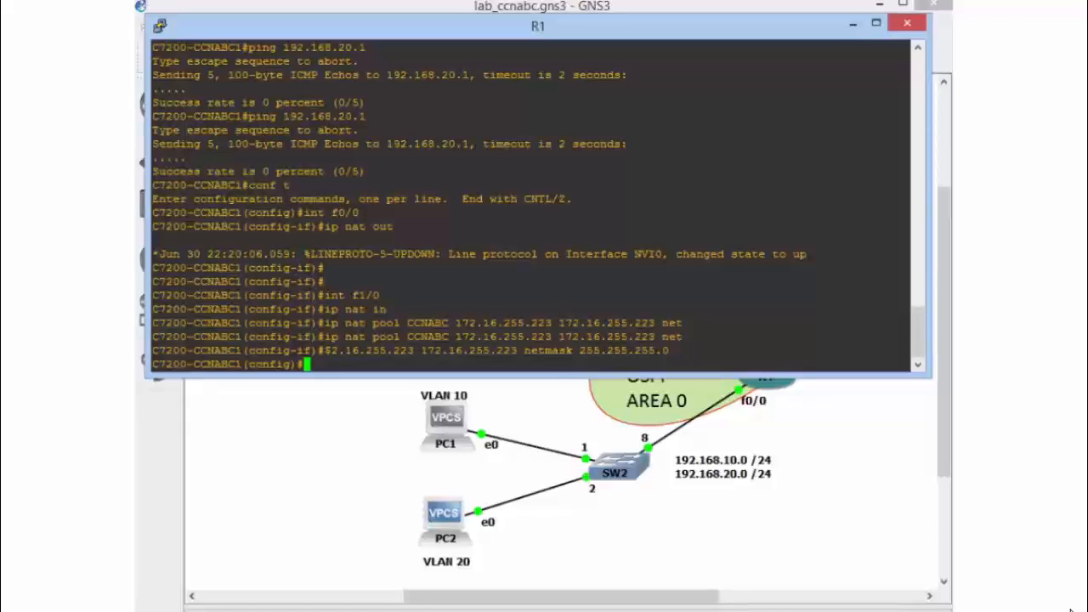
{"action": "left_click_drag", "start_coordinate": [455, 336], "coordinate": [551, 336]}
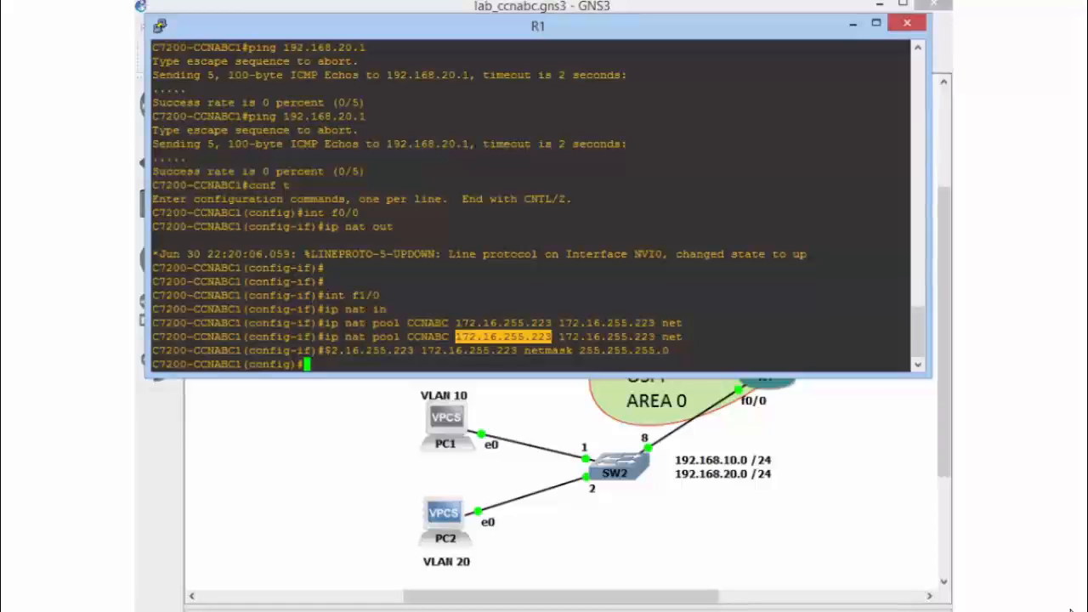
Create access list 1 on R1 permitting network 192.168.0.0 with wildcard mask 0.0.255.255
{"action": "type", "text": "access-list "}
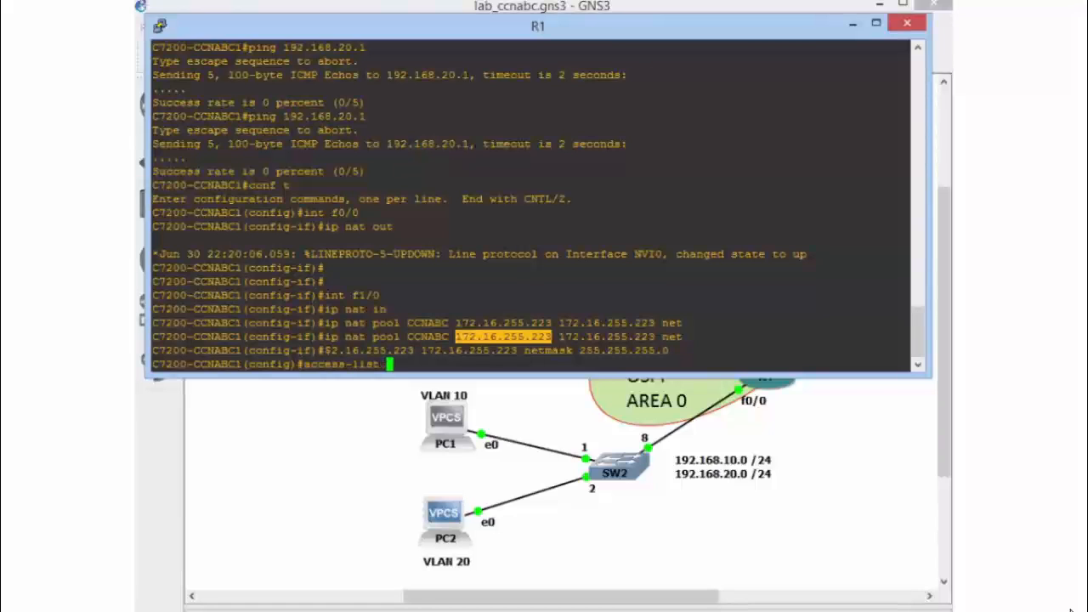
{"action": "type", "text": "1 permit "}
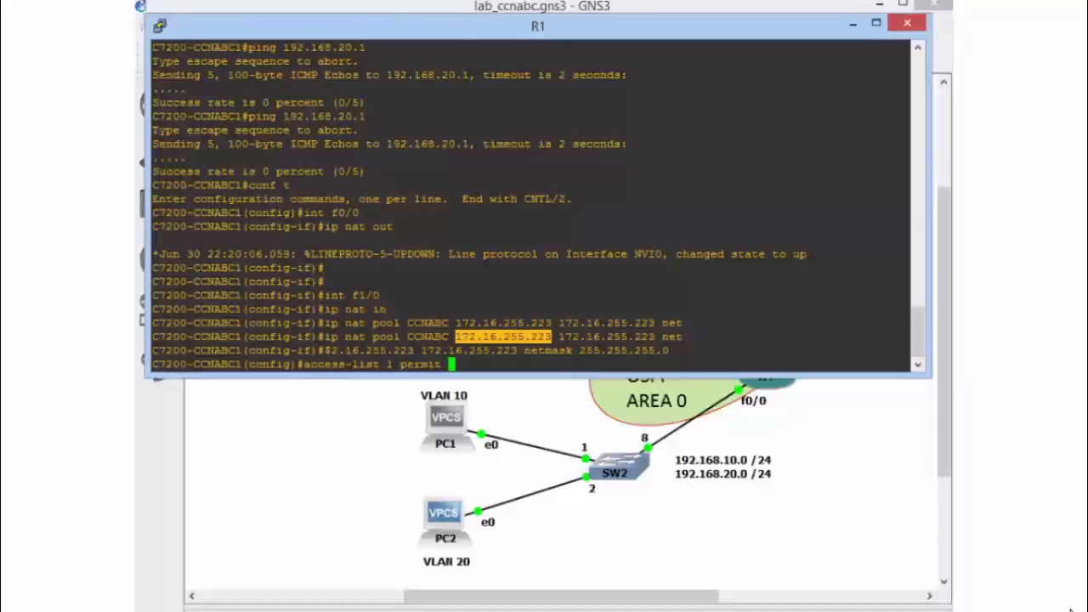
{"action": "type", "text": "192.168"}
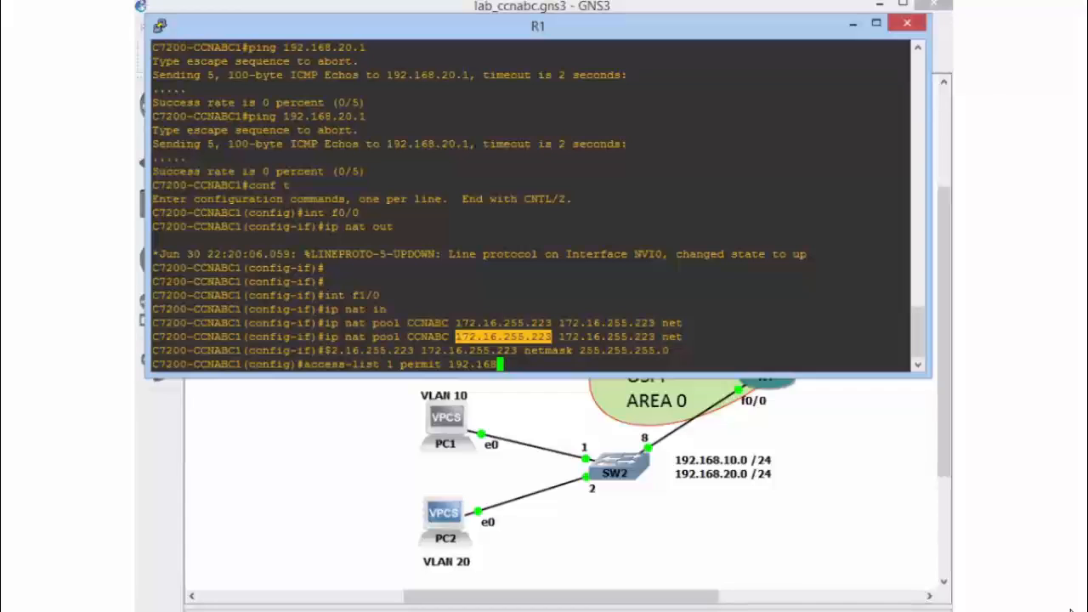
{"action": "type", "text": ".0.0 0.0.255.255"}
{"action": "key", "text": "Return"}
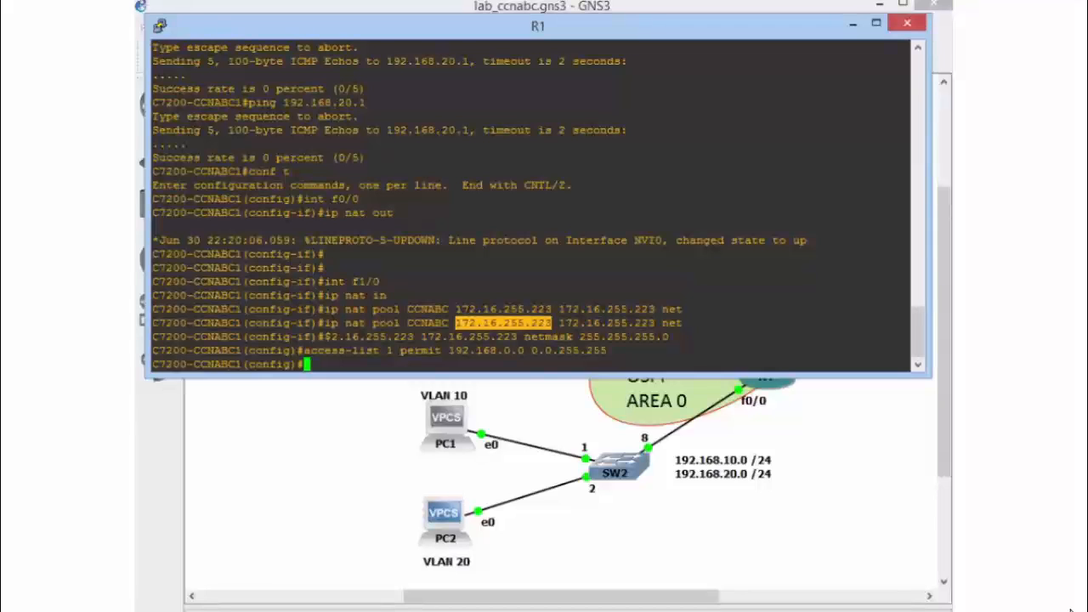
Configure R1 to translate inside sources matching access list 1 through the NAT pool CCNABC with overload
{"action": "type", "text": "ip nat "}
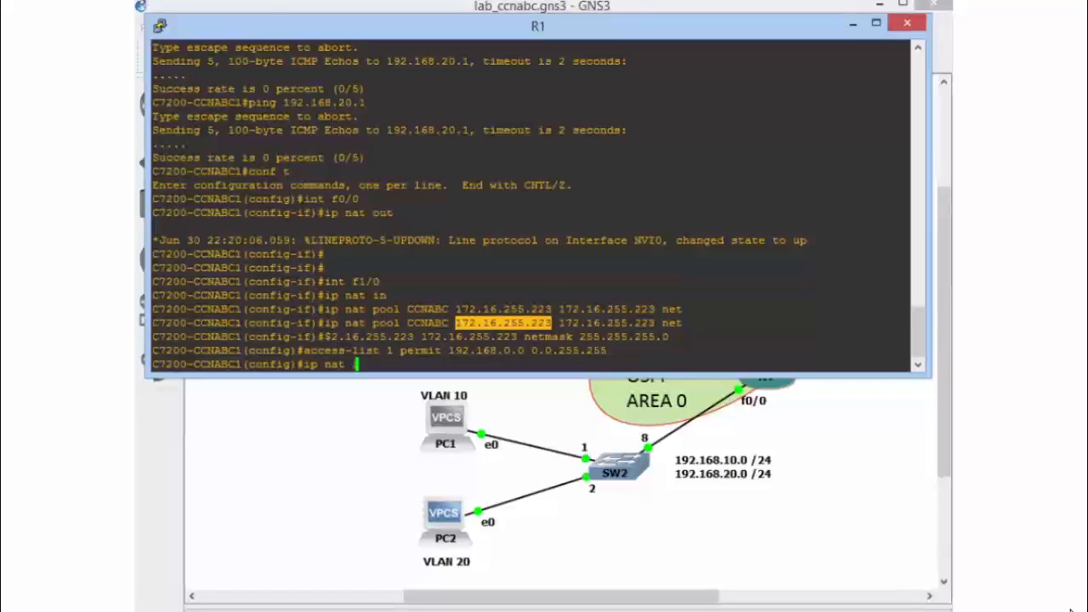
{"action": "type", "text": "inside"}
{"action": "type", "text": "source"}
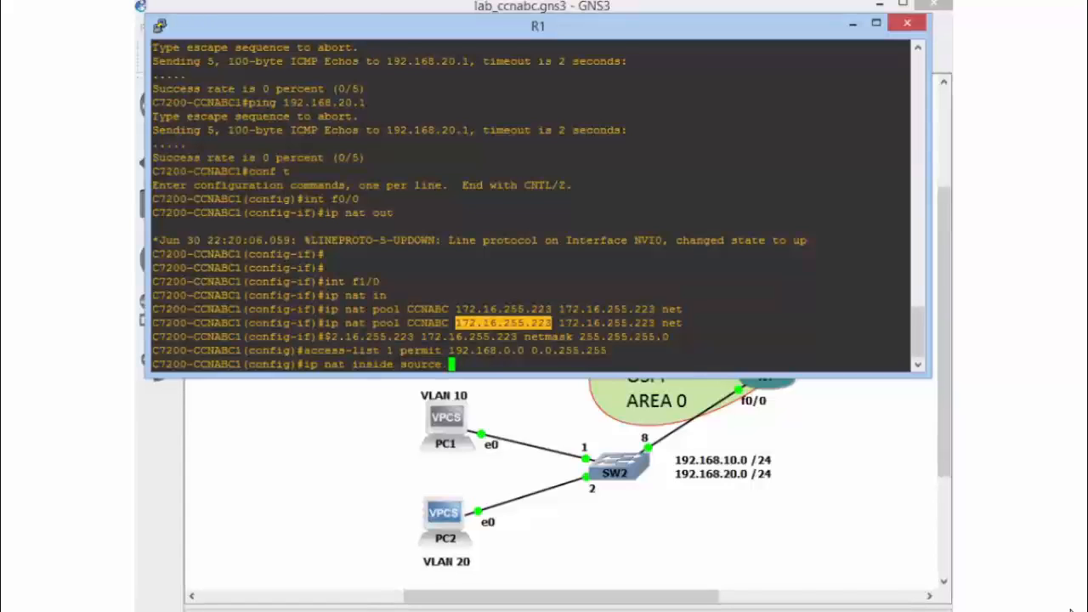
{"action": "type", "text": " list 1"}
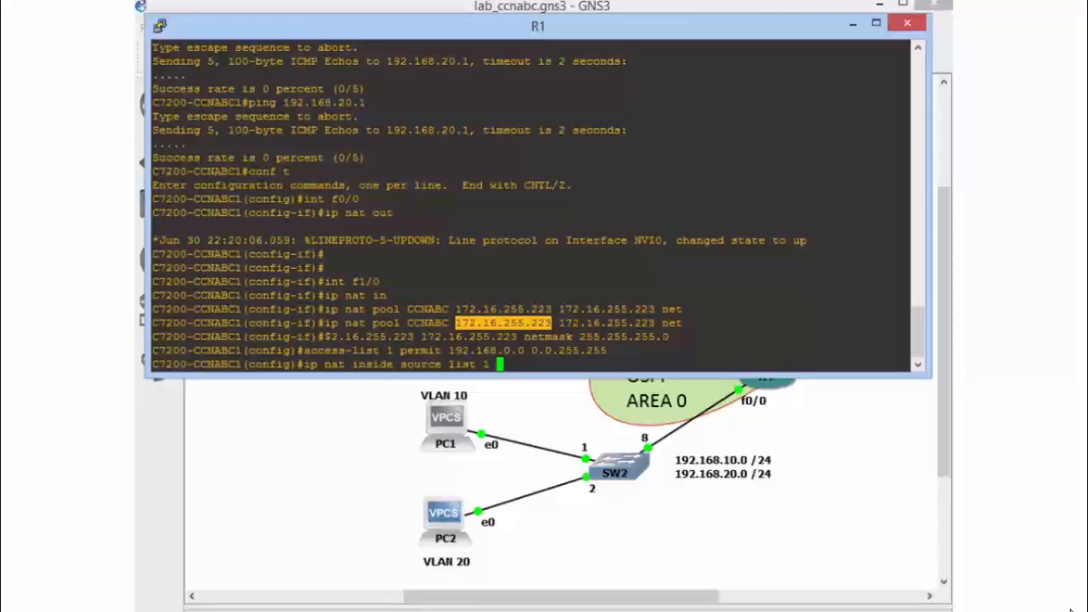
{"action": "type", "text": "poo"}
{"action": "key", "text": "Tab"}
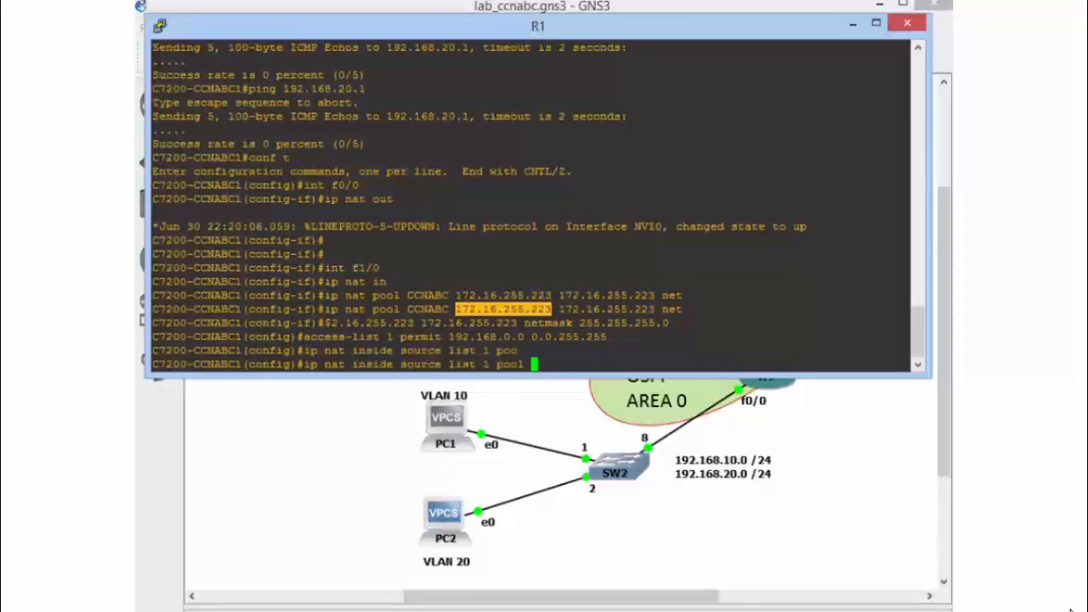
{"action": "type", "text": "CCNA"}
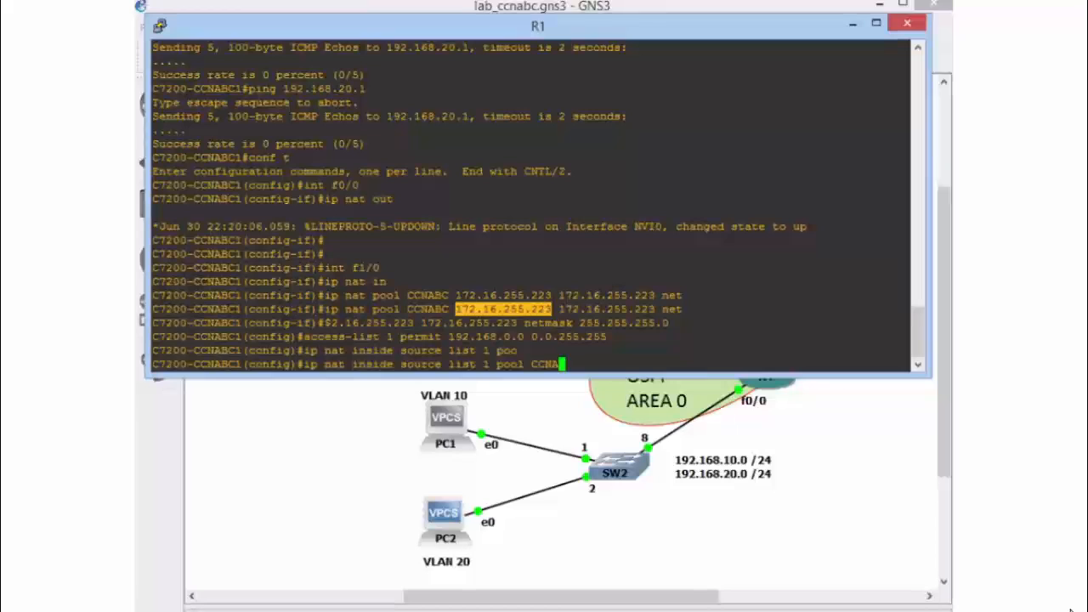
{"action": "type", "text": "BC over"}
{"action": "key", "text": "Tab"}
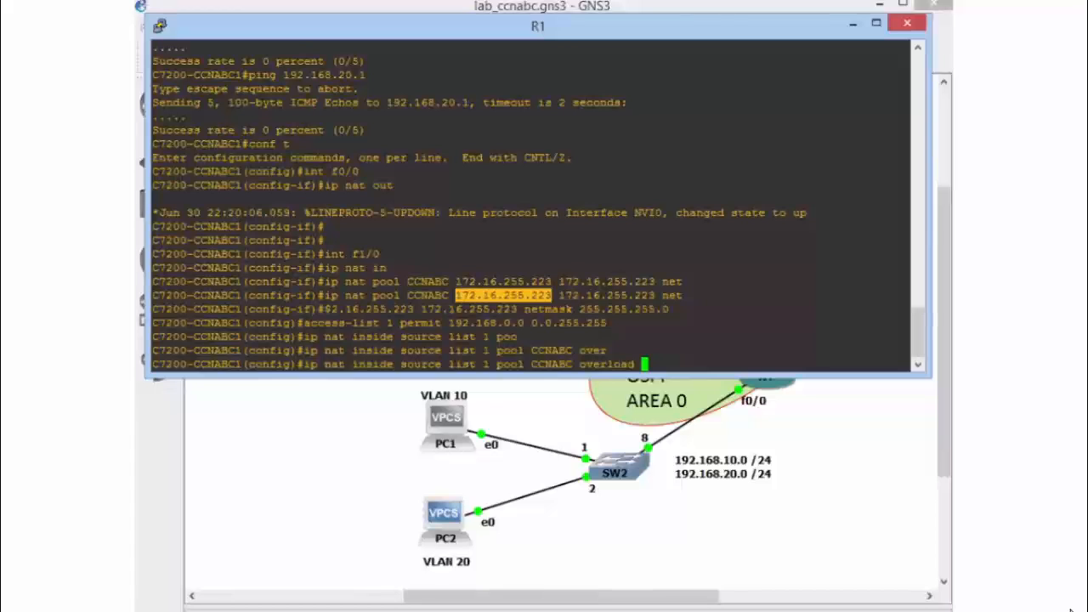
{"action": "key", "text": "Return"}
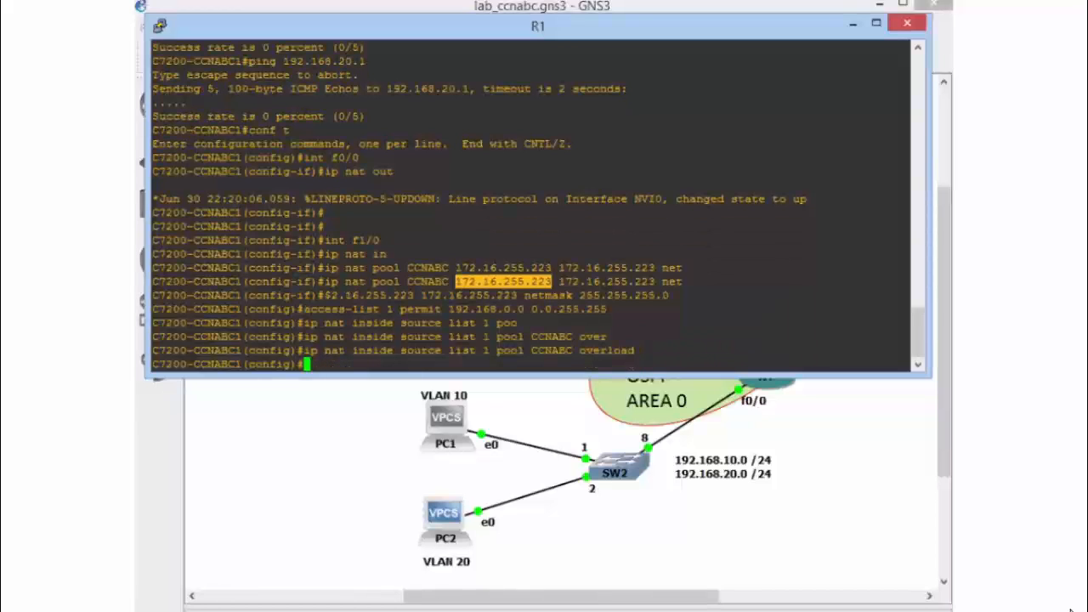
Switch to PC1's console and repeat the trace to 8.8.8.8
{"action": "key", "text": "alt+Tab"}
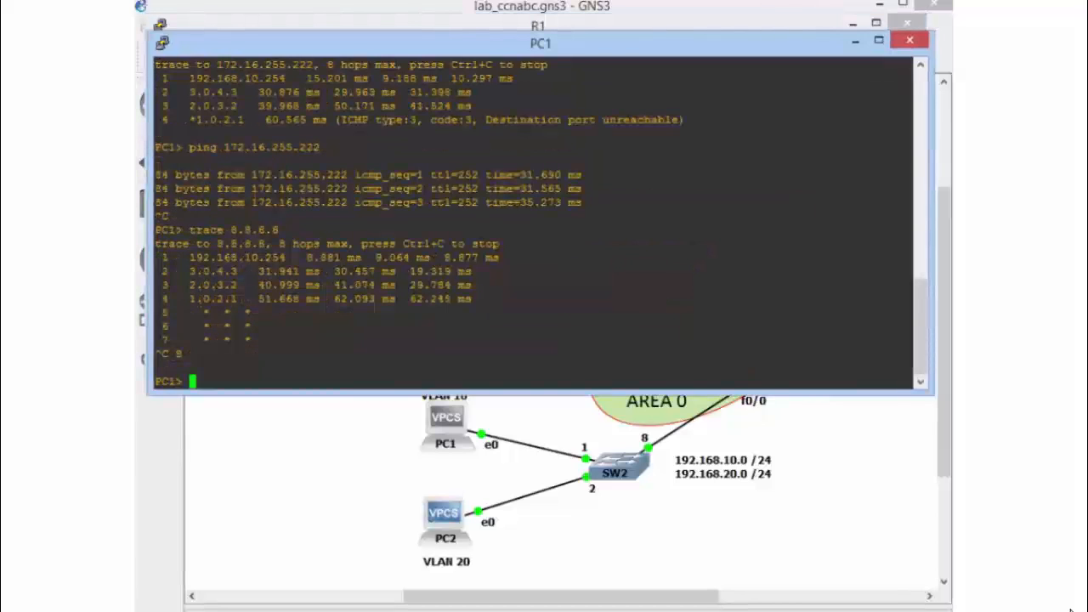
{"action": "key", "text": "Up"}
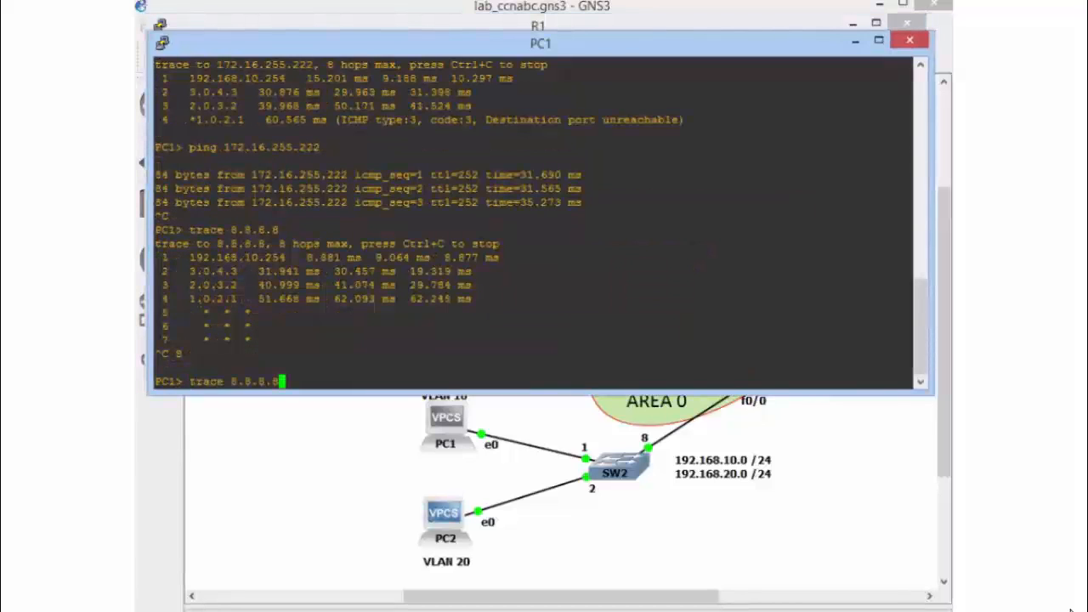
{"action": "key", "text": "Return"}
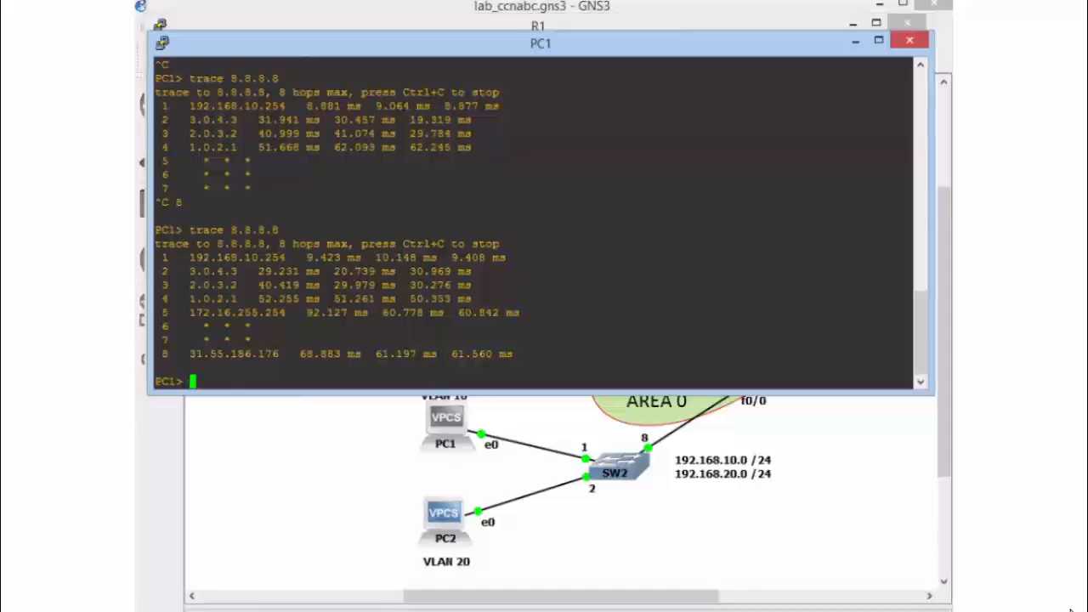
Ping 4.2.2.2 from PC1 and stop the ping after a few replies
{"action": "type", "text": "ping 4;2;2;"}
{"action": "key", "text": "BackSpace"}
{"action": "key", "text": "BackSpace"}
{"action": "key", "text": "BackSpace"}
{"action": "key", "text": "BackSpace"}
{"action": "key", "text": "BackSpace"}
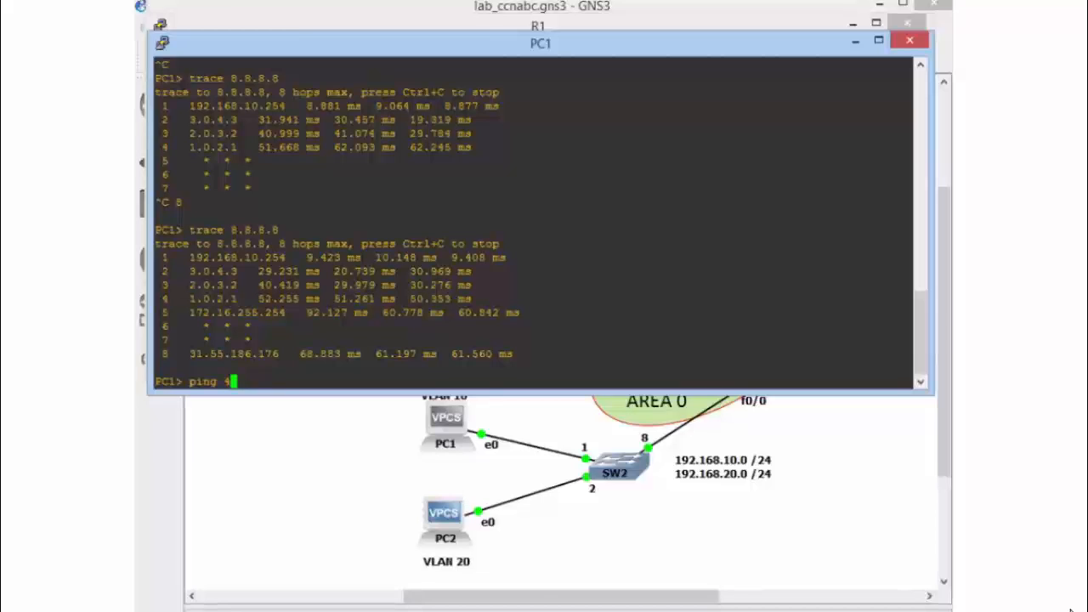
{"action": "type", "text": ".2.2.2"}
{"action": "key", "text": "Return"}
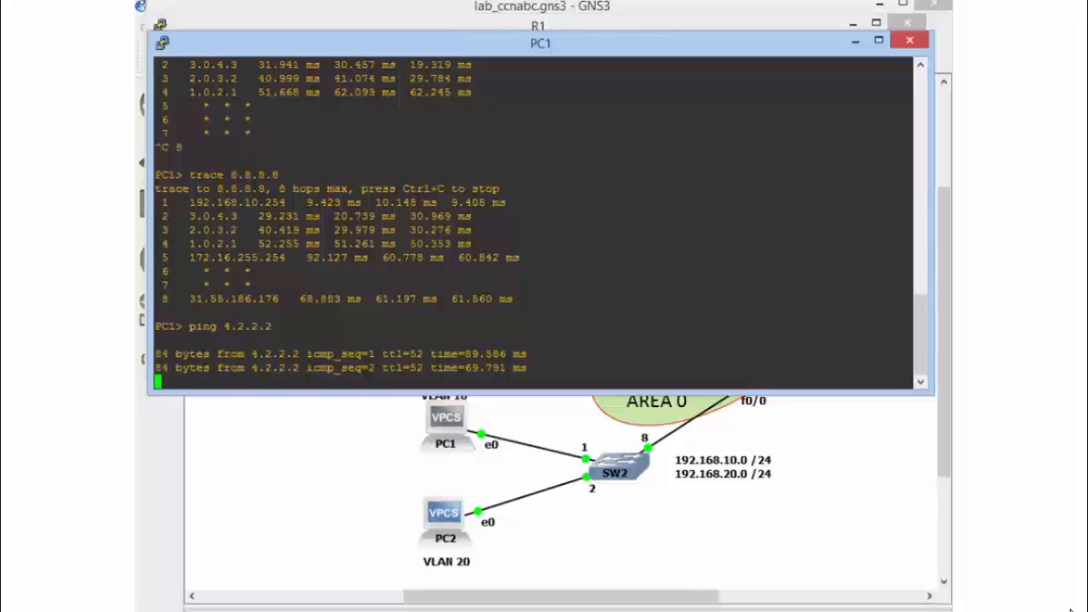
{"action": "key", "text": "ctrl+c"}
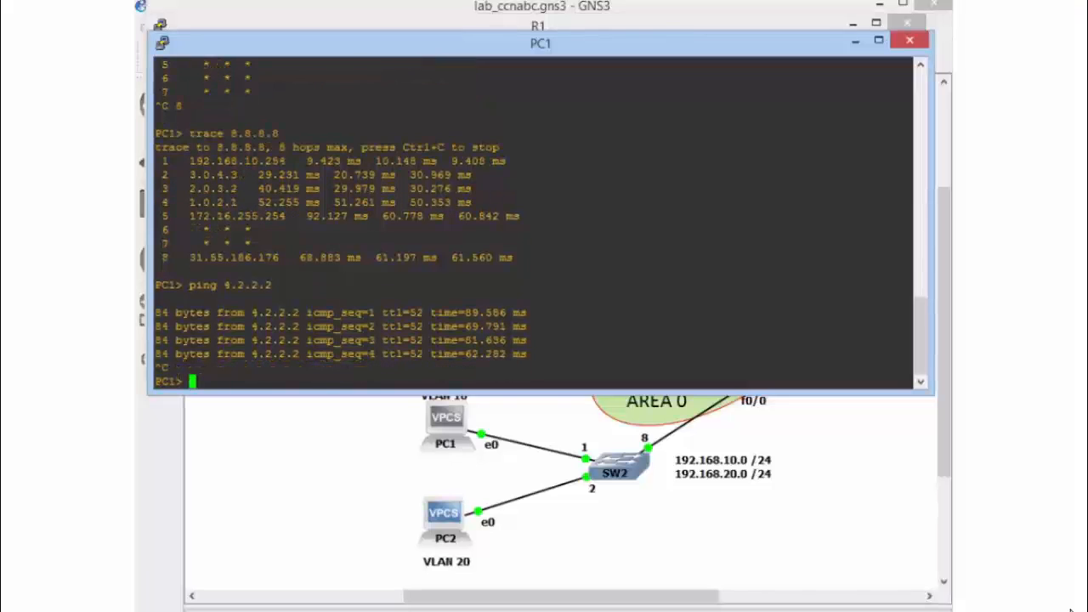
Set PC1's DNS server to 8.8.8.8
{"action": "type", "text": "ip "}
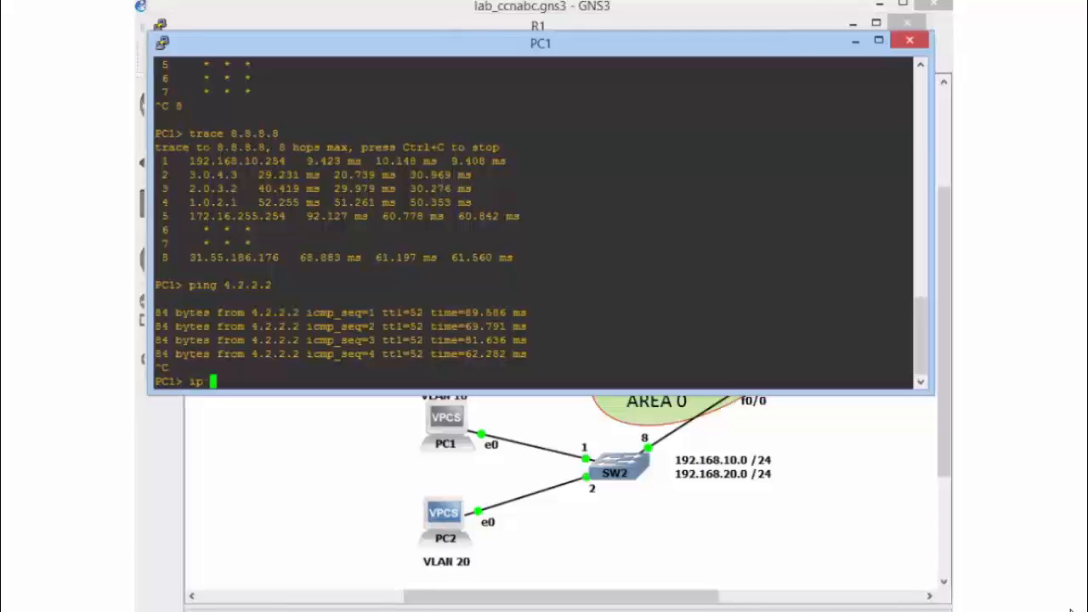
{"action": "type", "text": "dns 8.8.8.8"}
{"action": "key", "text": "Return"}
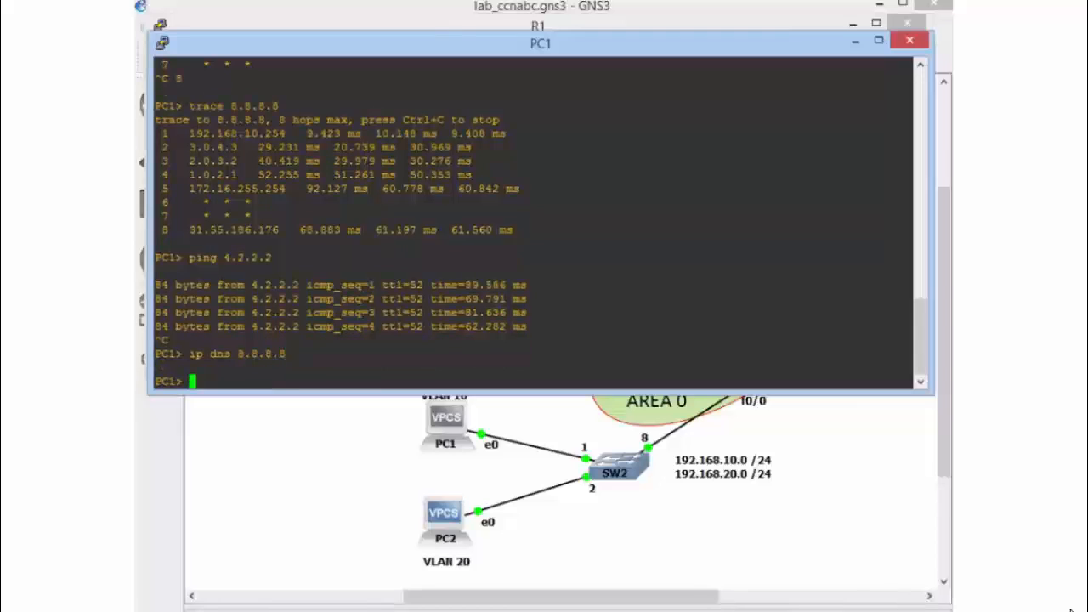
Ping uol.com.br by name from PC1
{"action": "type", "text": "ping uci.com.br"}
{"action": "key", "text": "Return"}
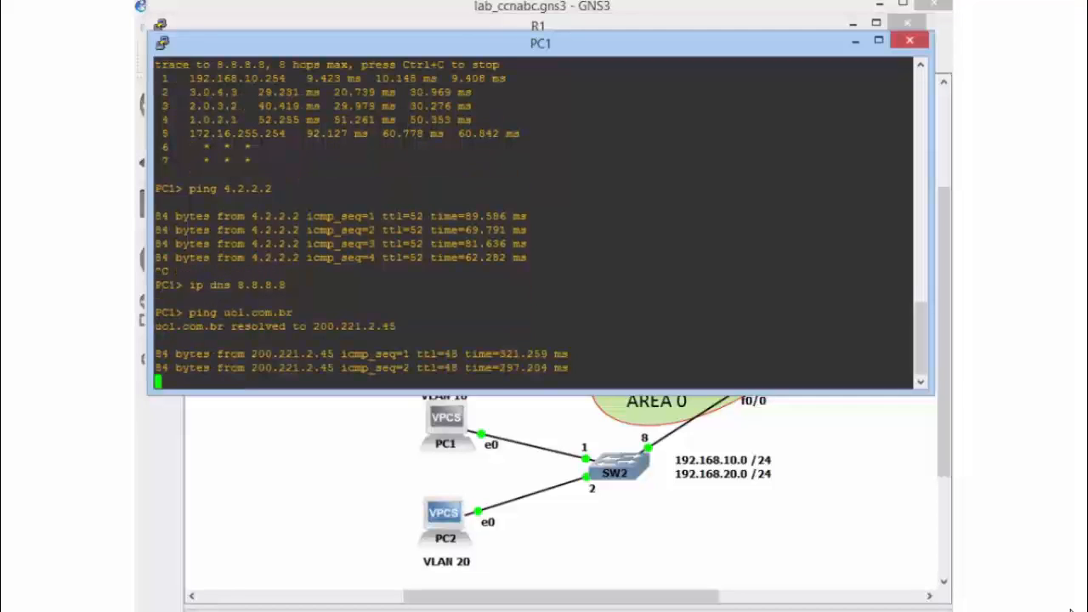